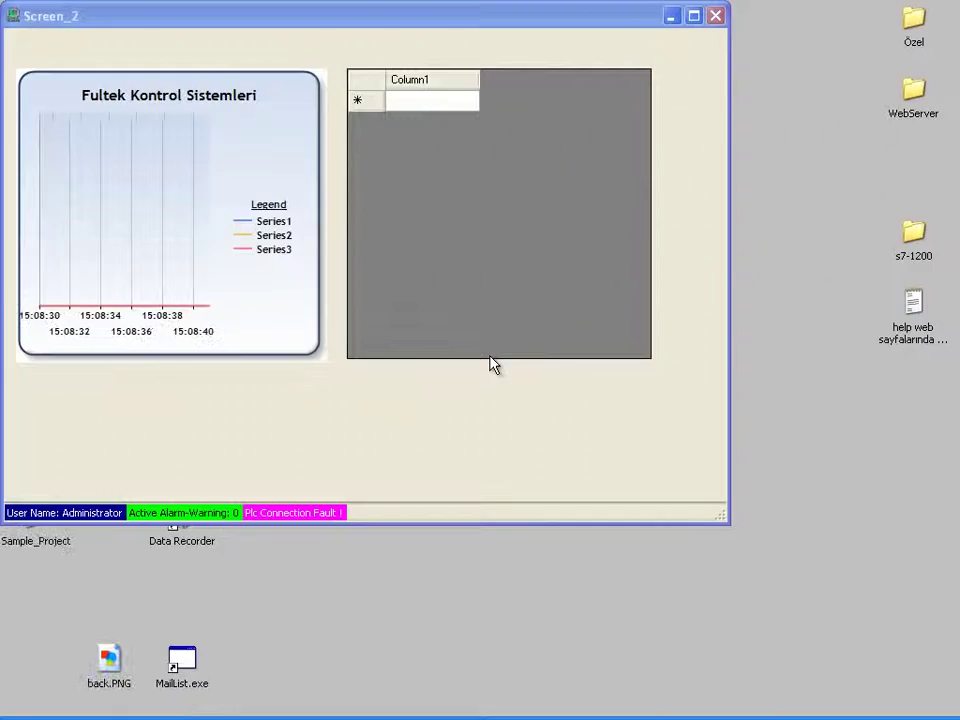
Check the chart and table export and print options in the Screen_2 runtime window.
drag(390, 21, 509, 89)
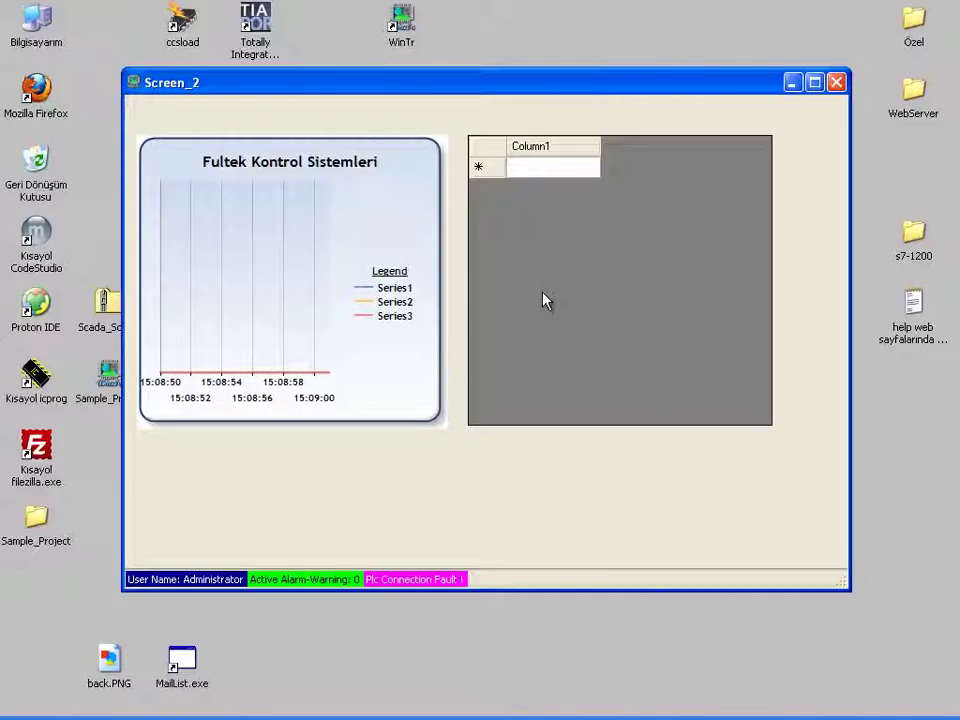
right_click(264, 203)
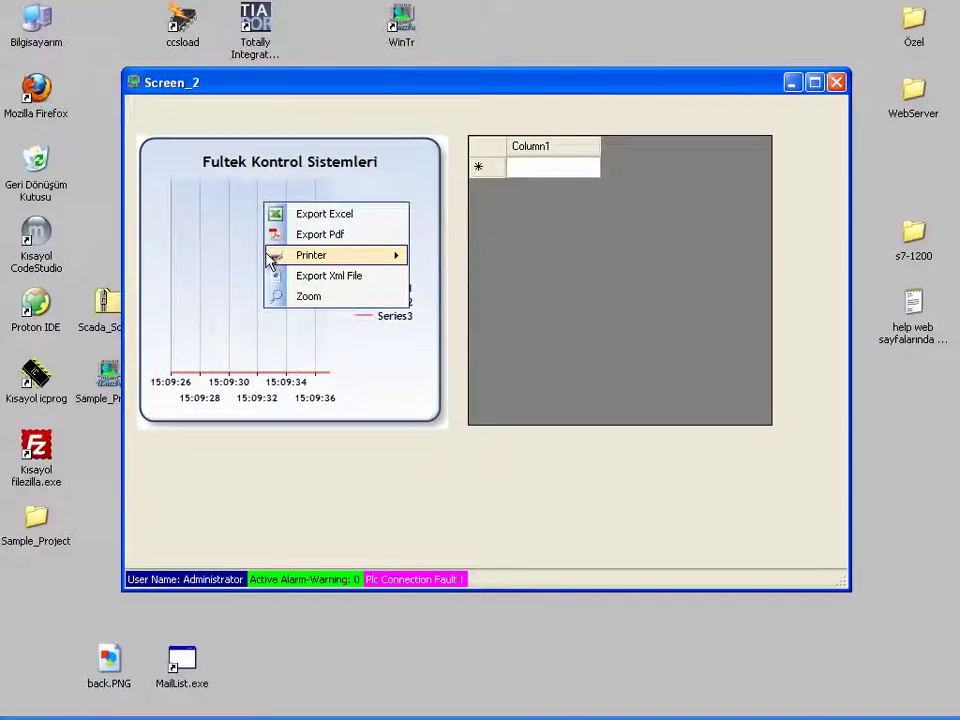
mouse_move(270, 258)
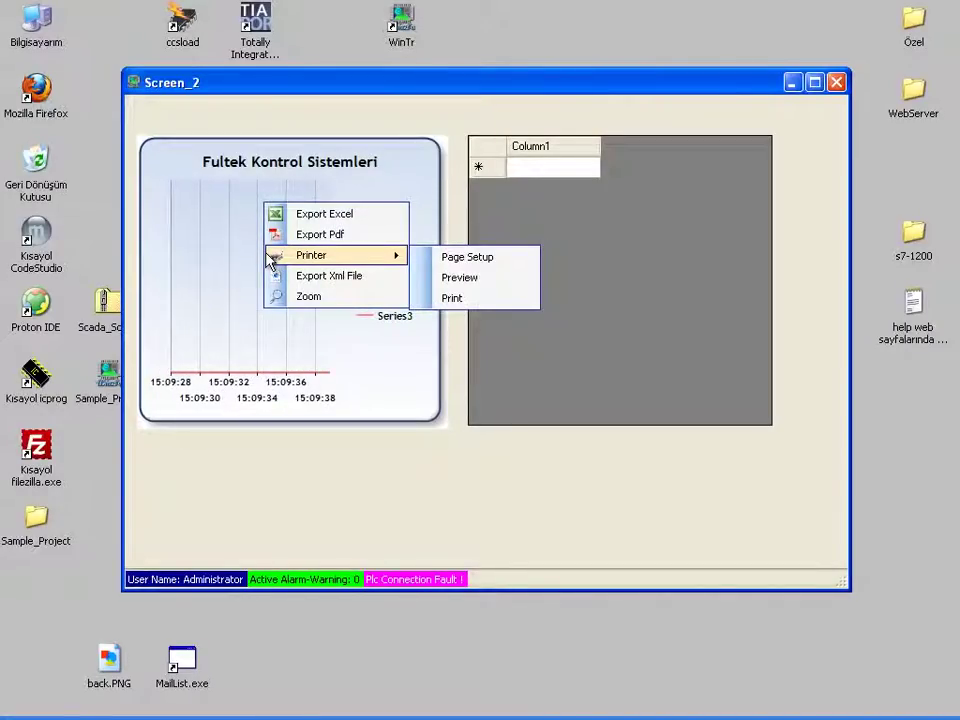
right_click(499, 154)
mouse_move(512, 208)
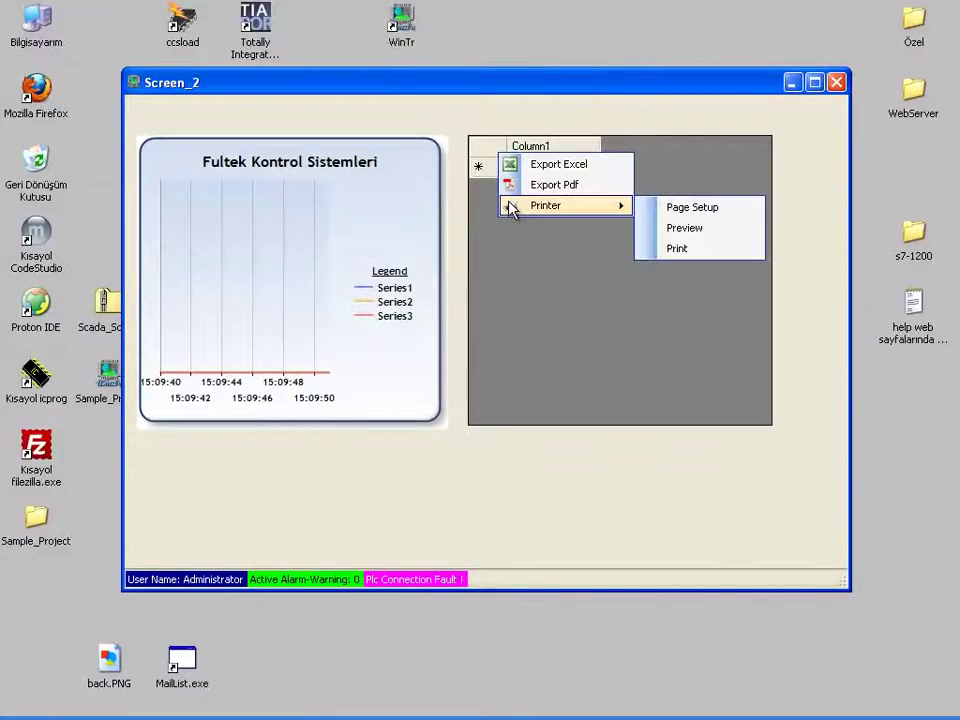
Close Screen_2 and the sample project without saving, then relaunch WinTr and start a new project.
click(836, 84)
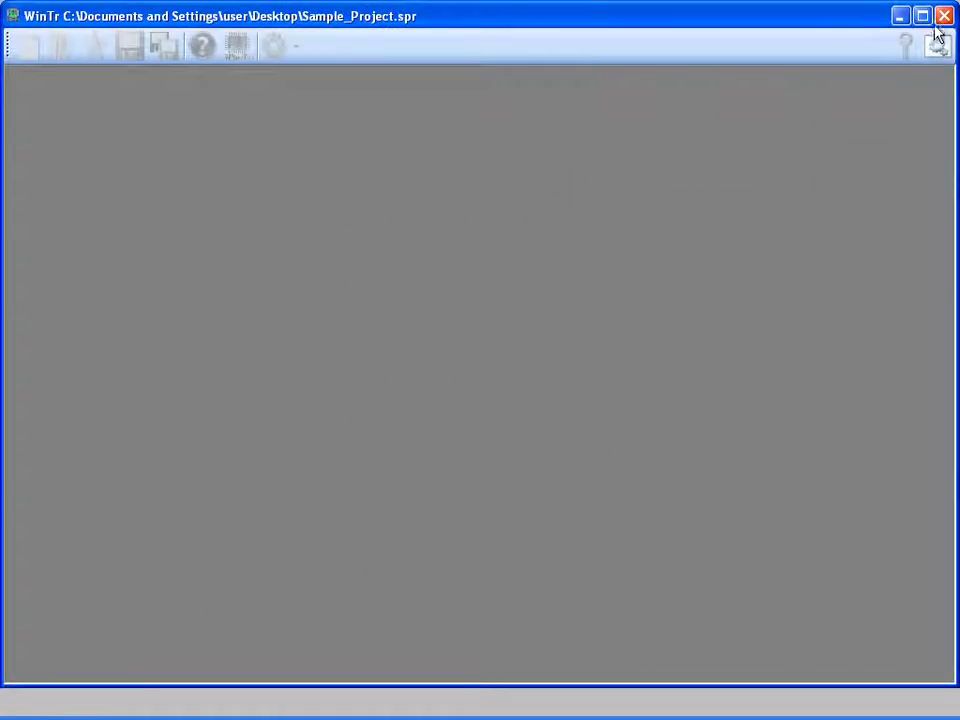
click(945, 17)
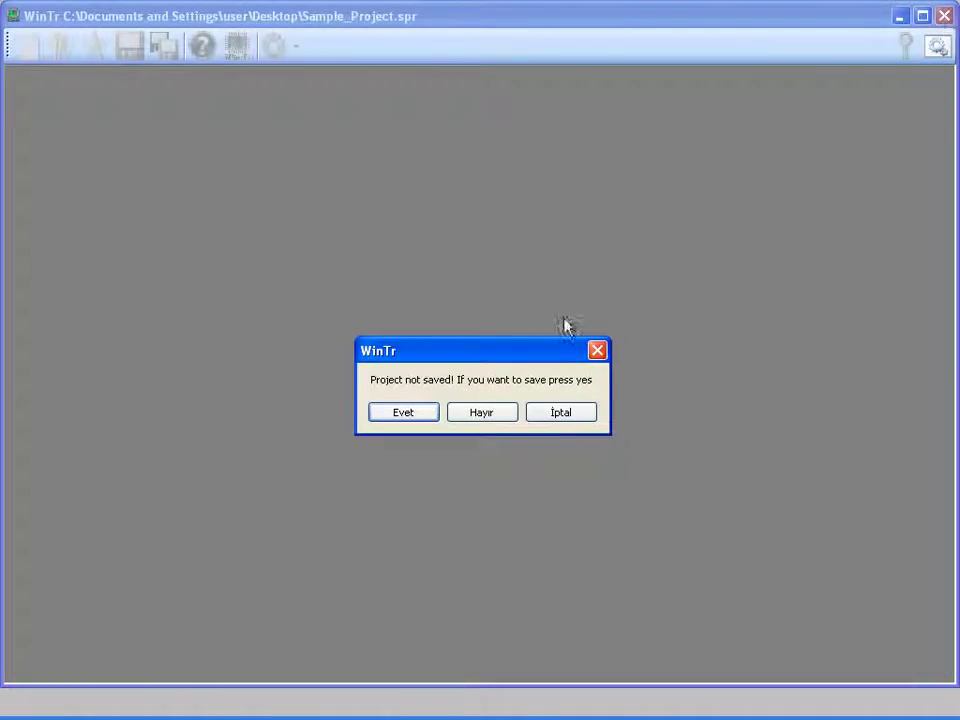
click(502, 420)
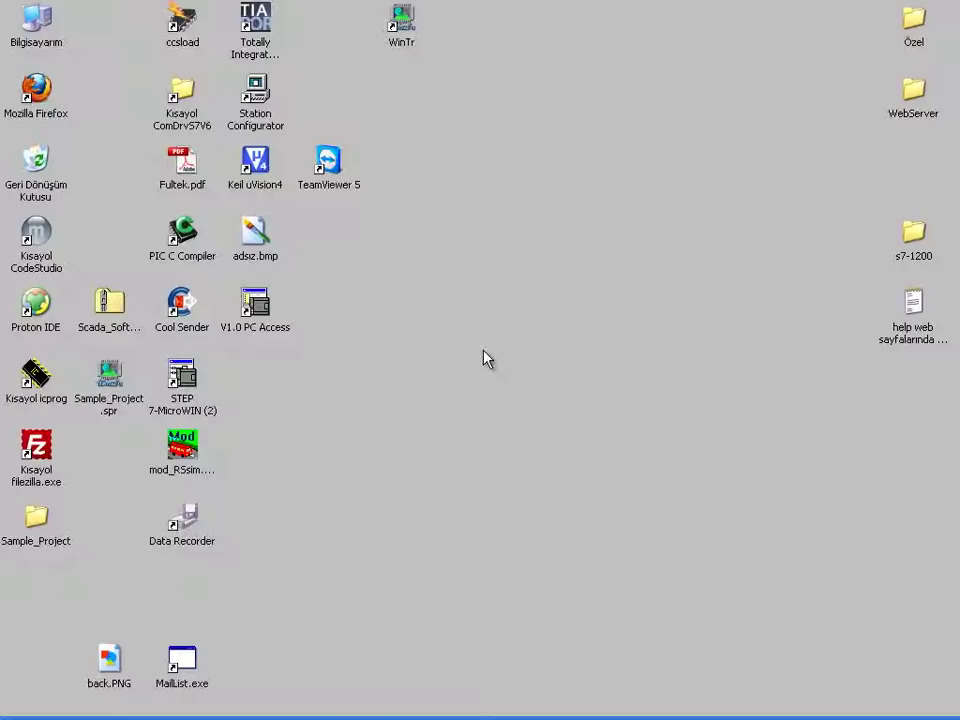
double_click(402, 25)
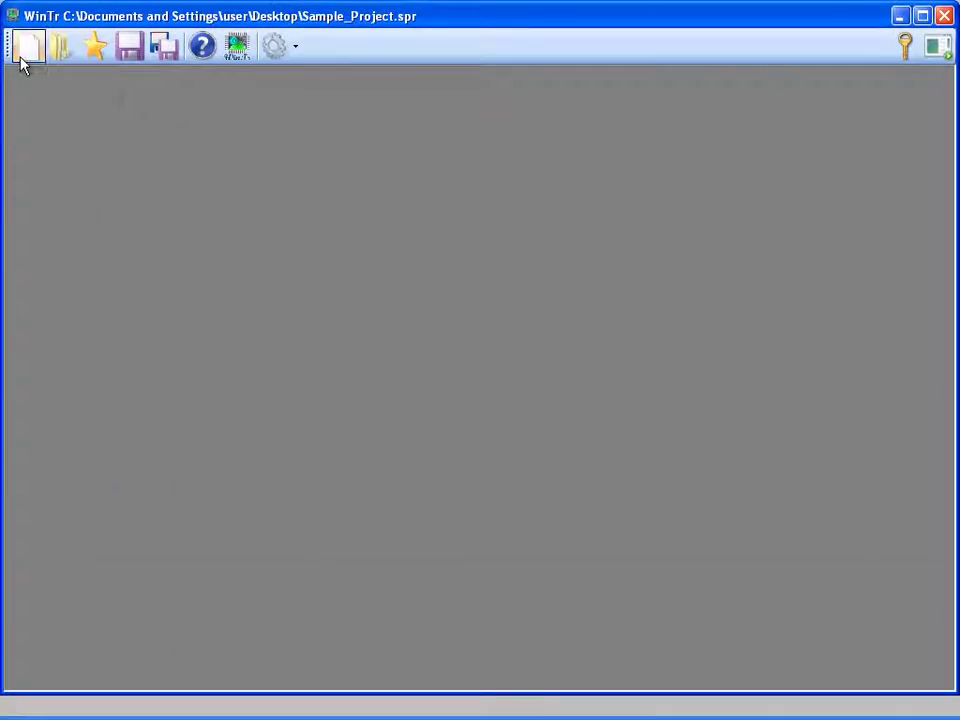
click(24, 52)
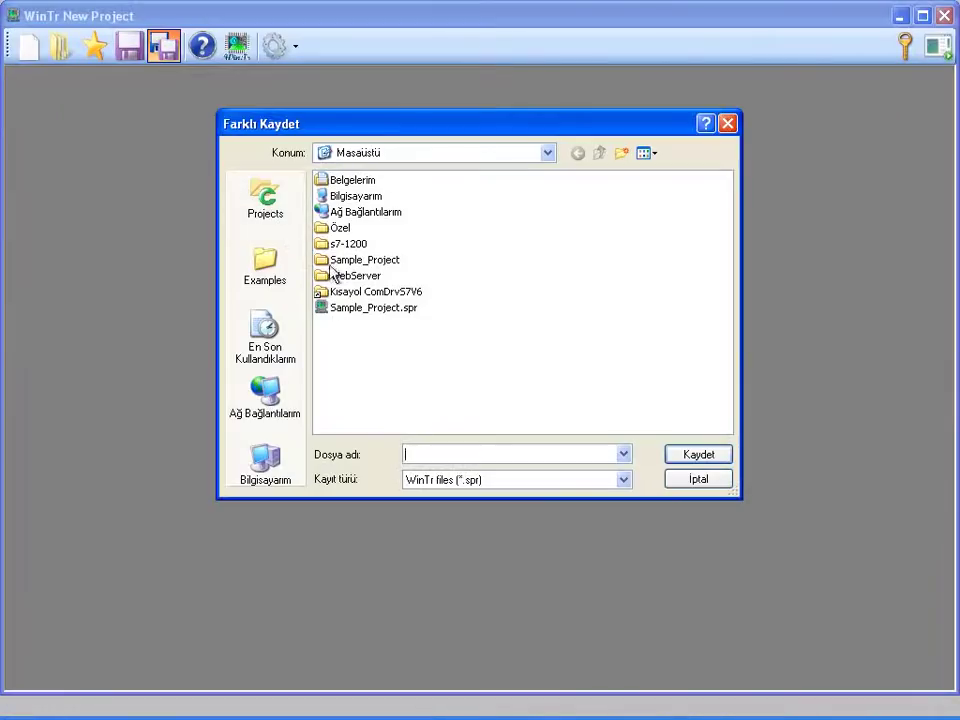
Save the new project as print_project and add the first internal tag, Tag_1.
text(p)
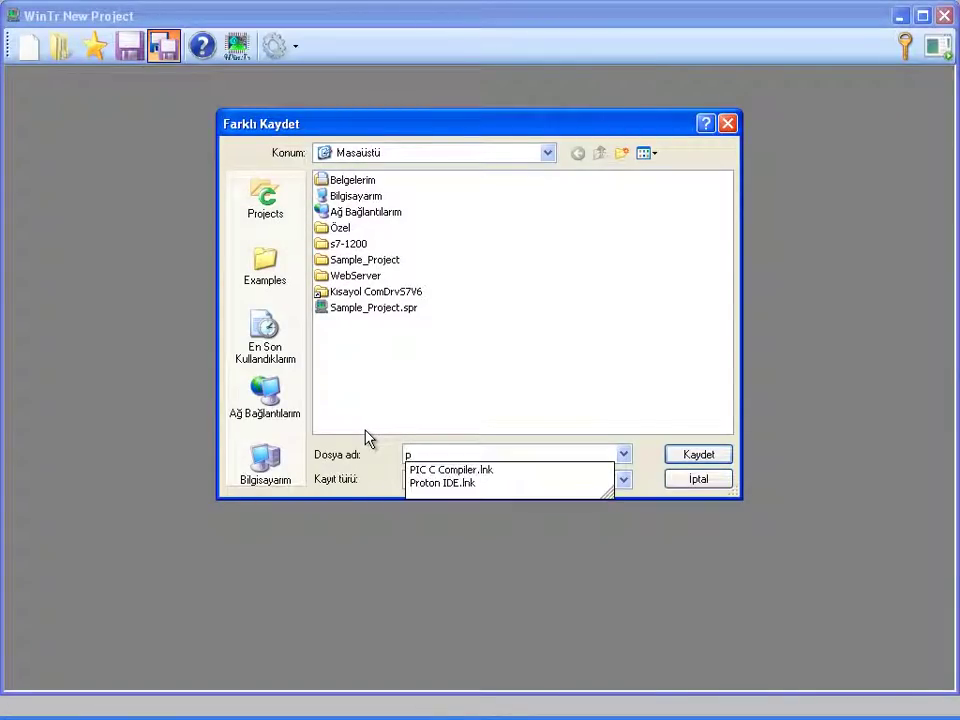
text(rint_project)
click(675, 458)
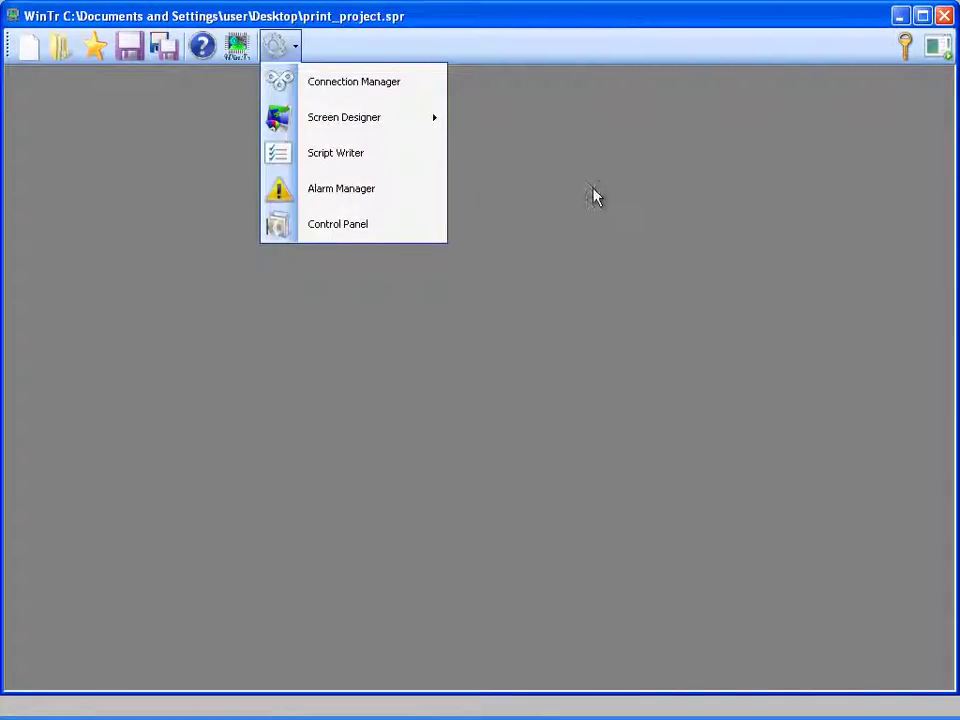
click(425, 84)
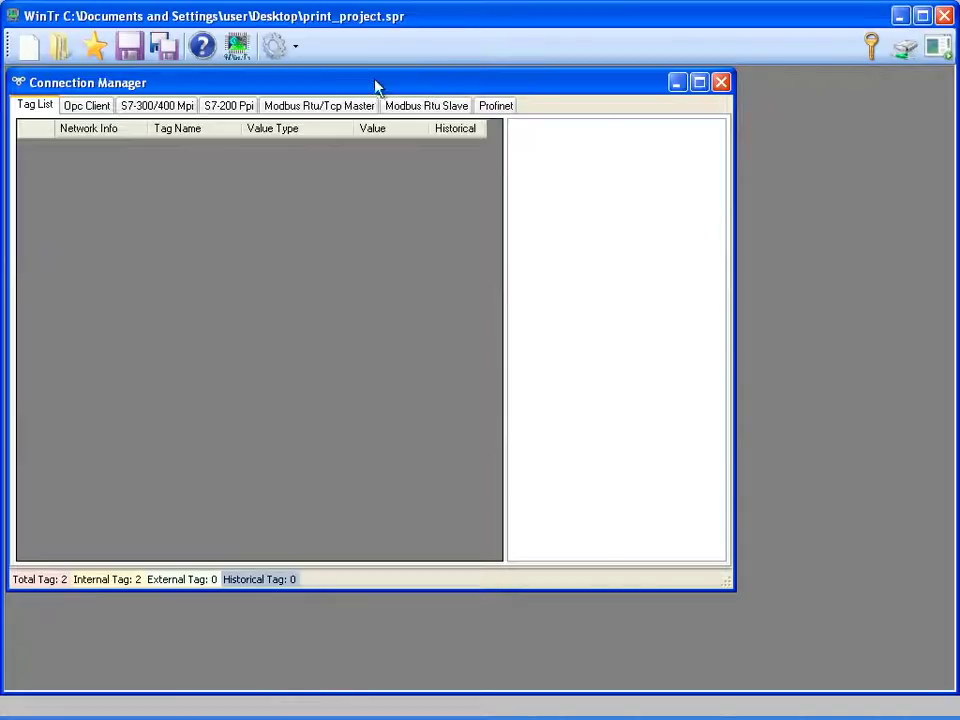
right_click(102, 171)
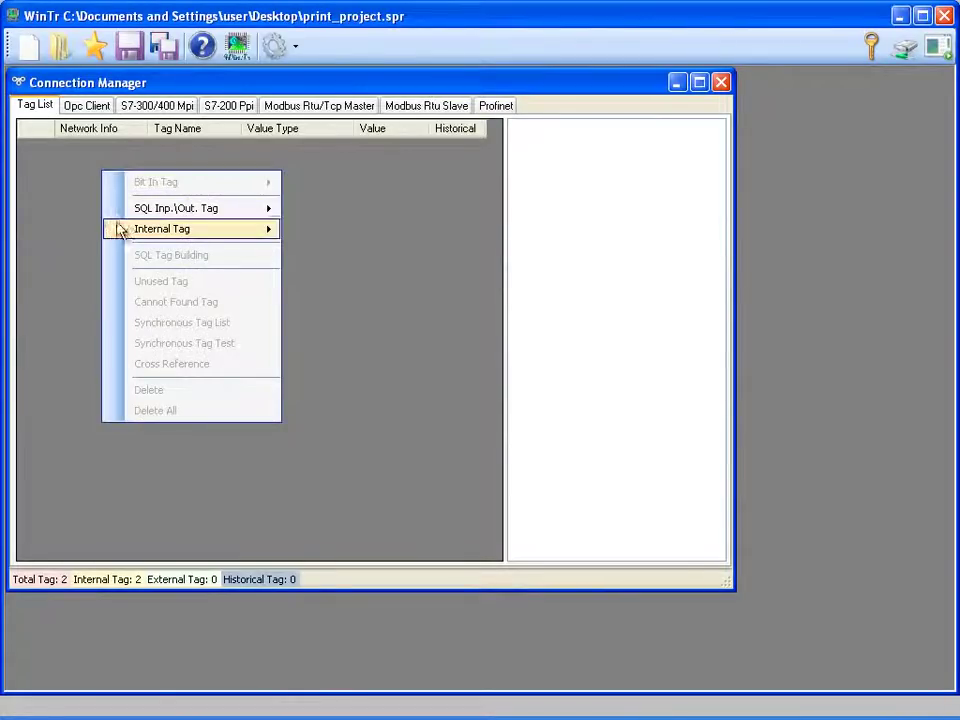
mouse_move(120, 229)
click(310, 240)
Add two more internal tags, Tag_2 and Tag_3.
right_click(22, 222)
mouse_move(180, 281)
click(221, 281)
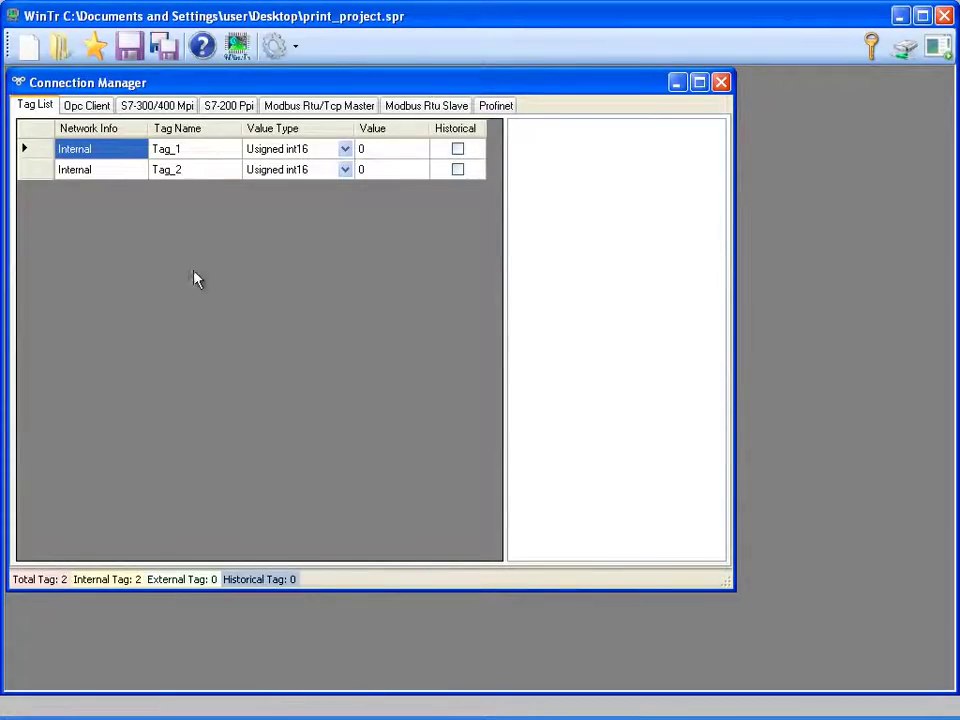
right_click(83, 257)
click(262, 307)
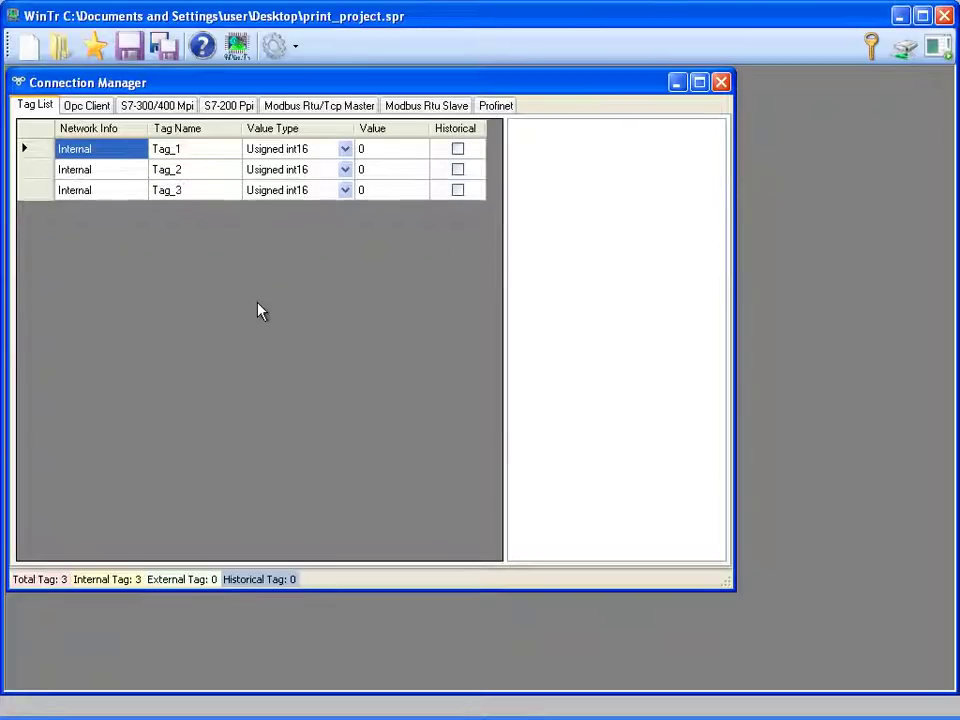
Create Boolean Tag_4 from bit 0 of Tag_1, then close the Connection Manager.
right_click(51, 260)
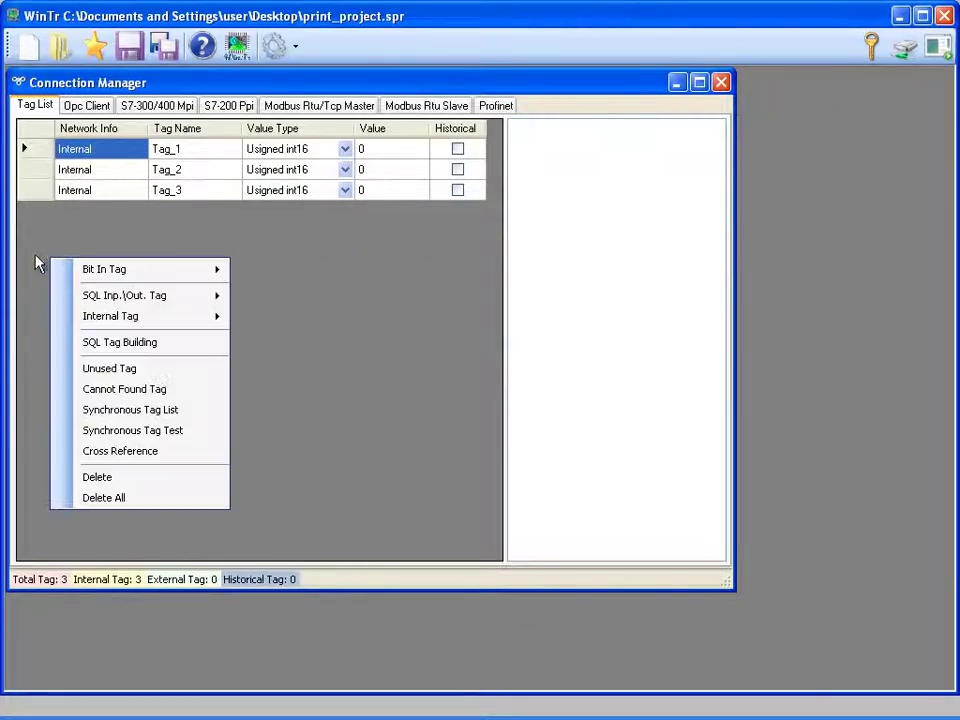
mouse_move(101, 272)
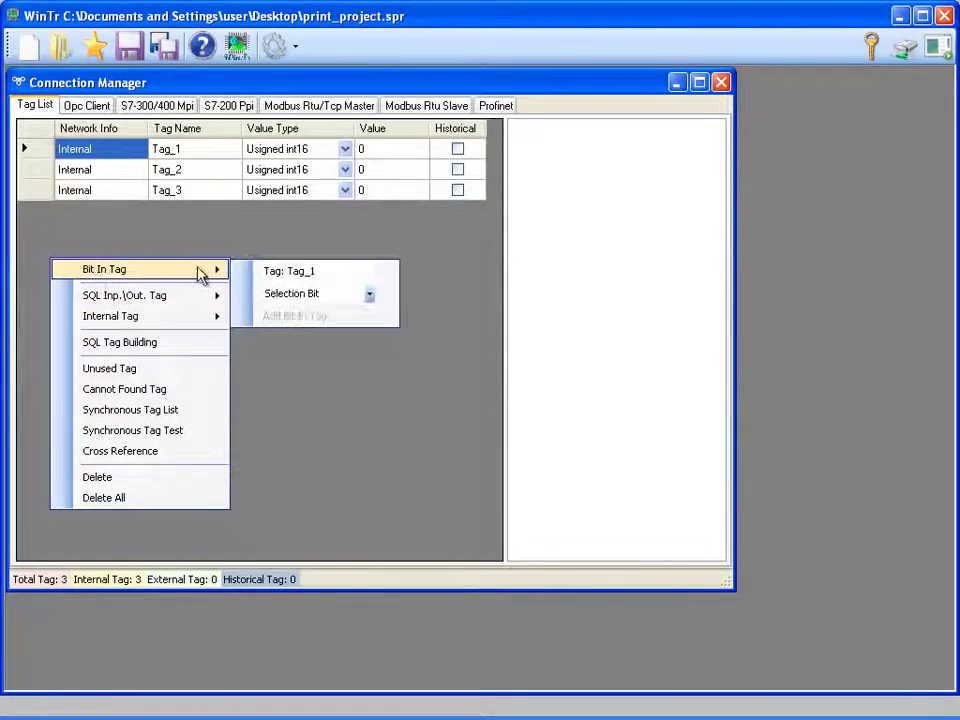
click(369, 294)
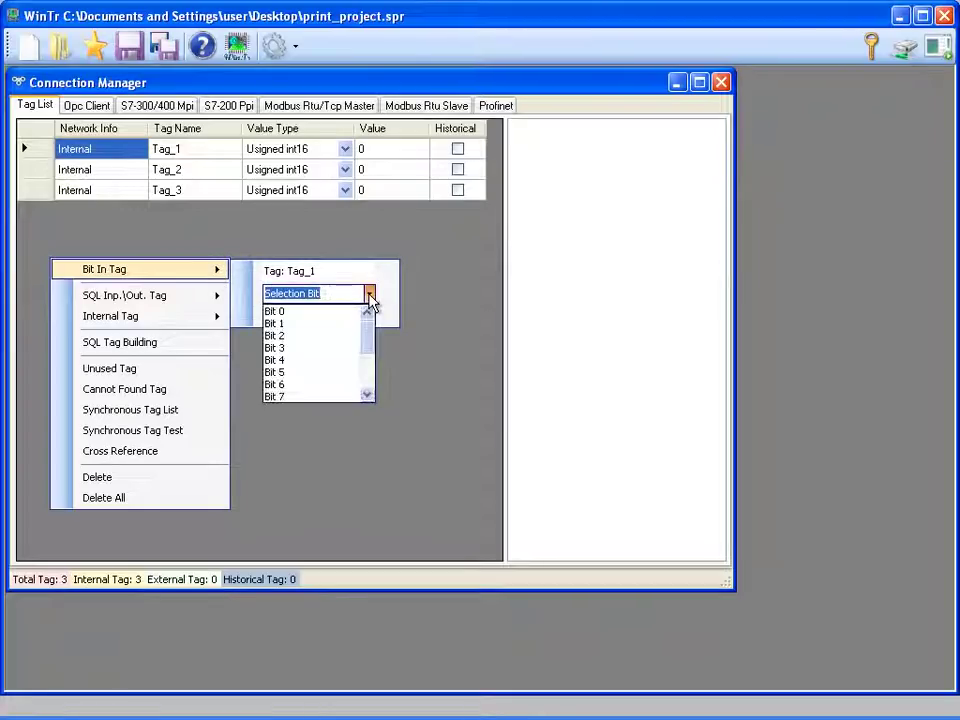
click(336, 312)
click(315, 317)
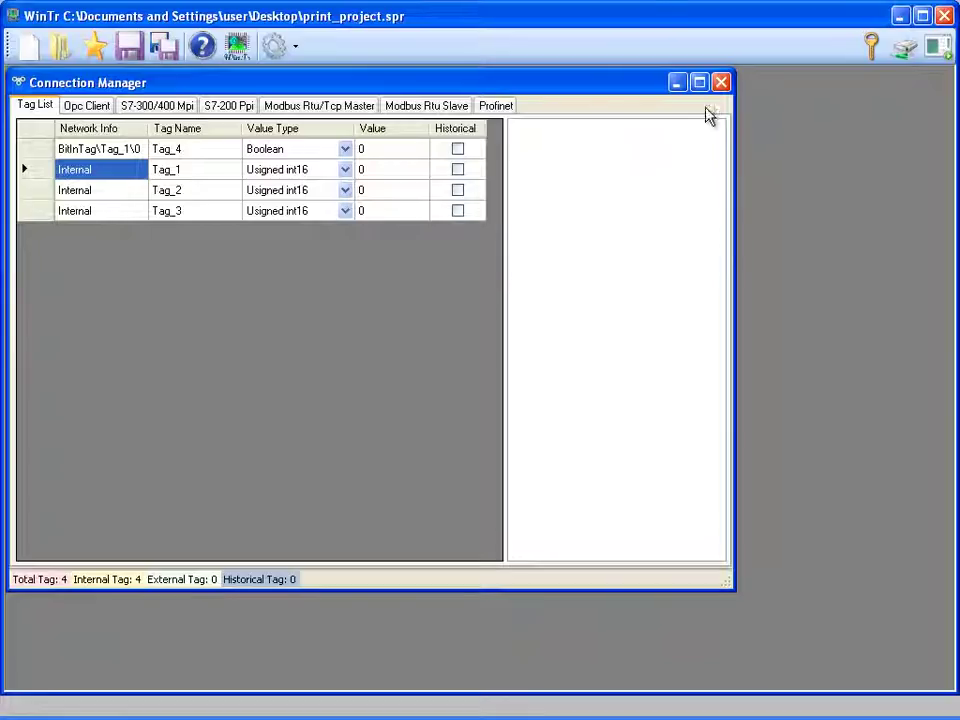
click(721, 84)
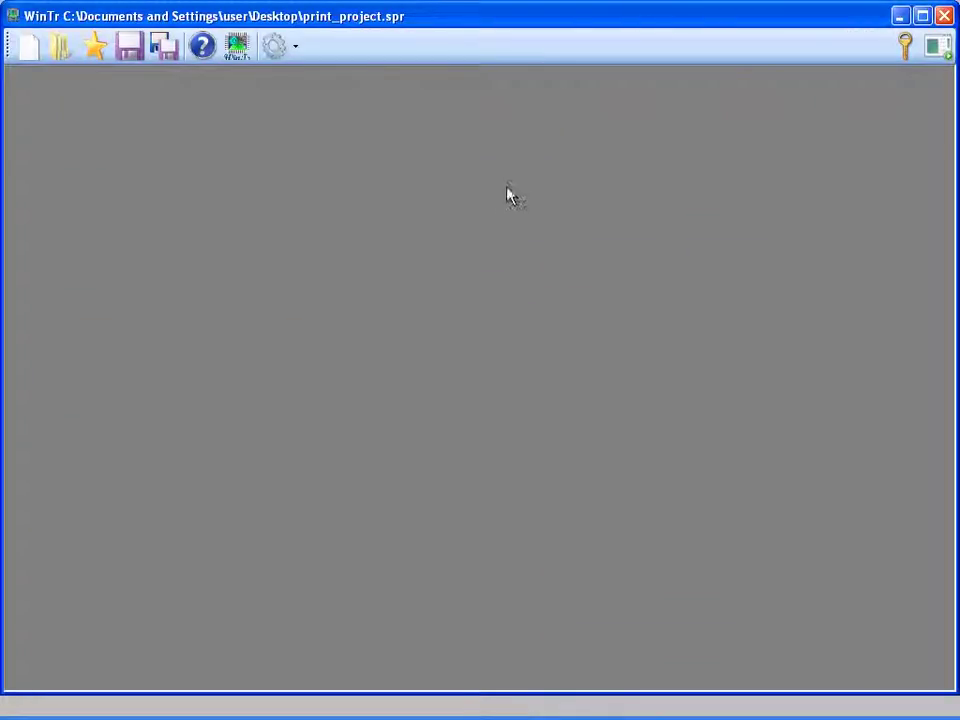
Open the Print Document designer in the Control Panel and bring up the page's size and background options.
click(297, 50)
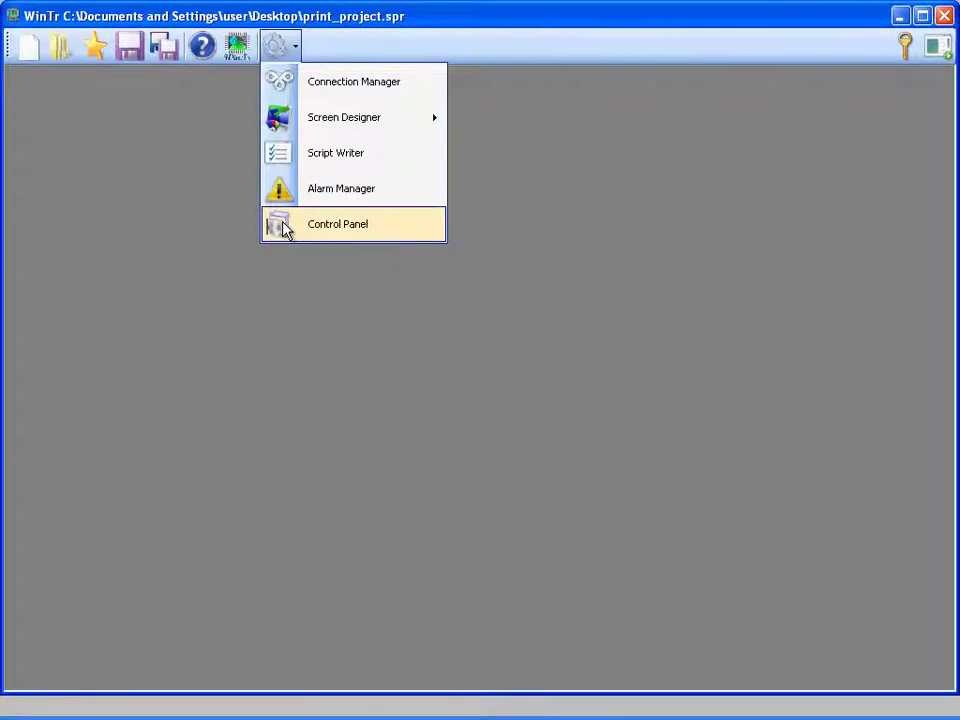
click(284, 226)
click(348, 108)
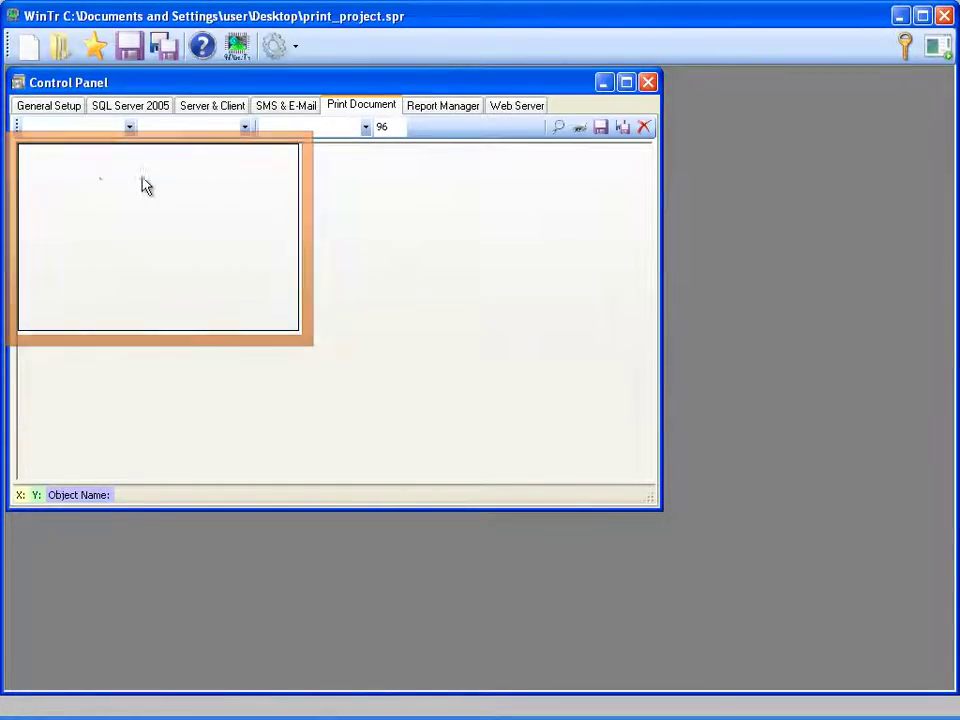
right_click(96, 185)
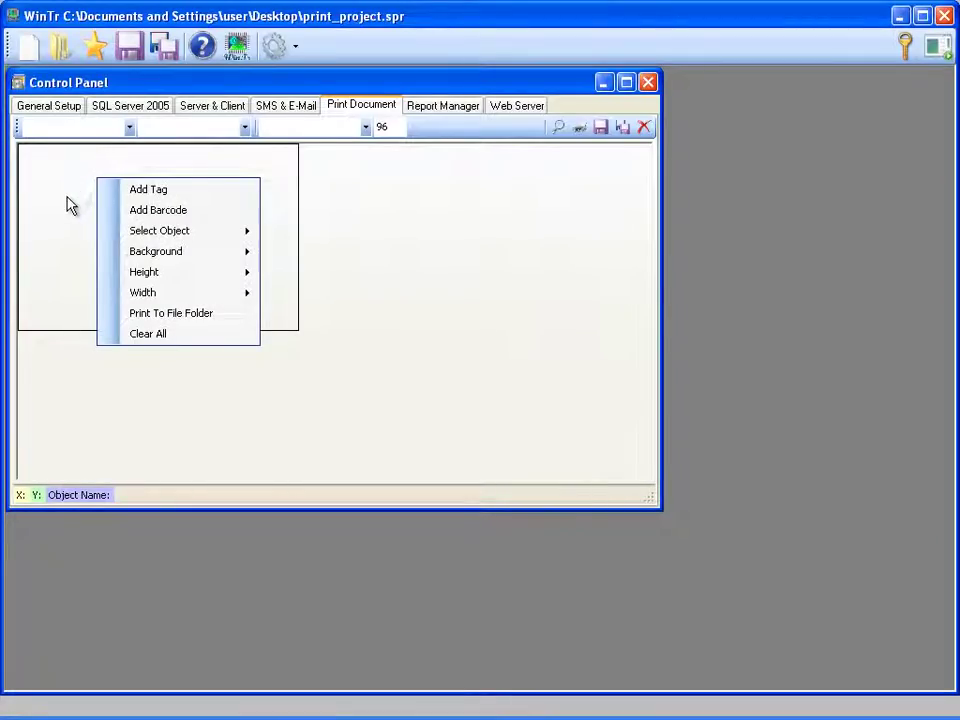
mouse_move(144, 272)
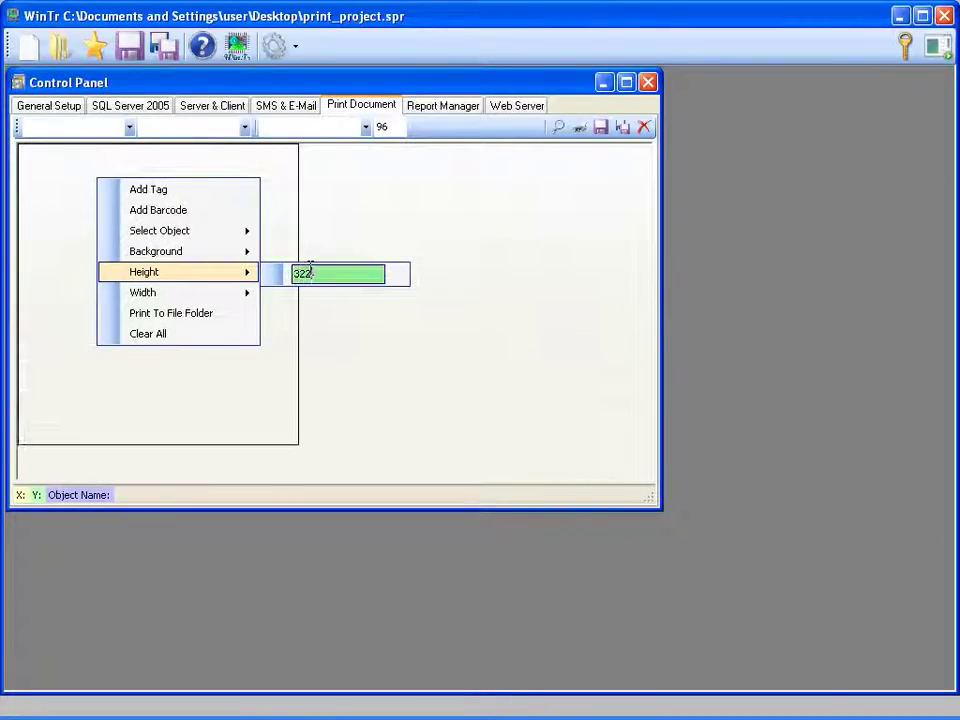
mouse_move(253, 296)
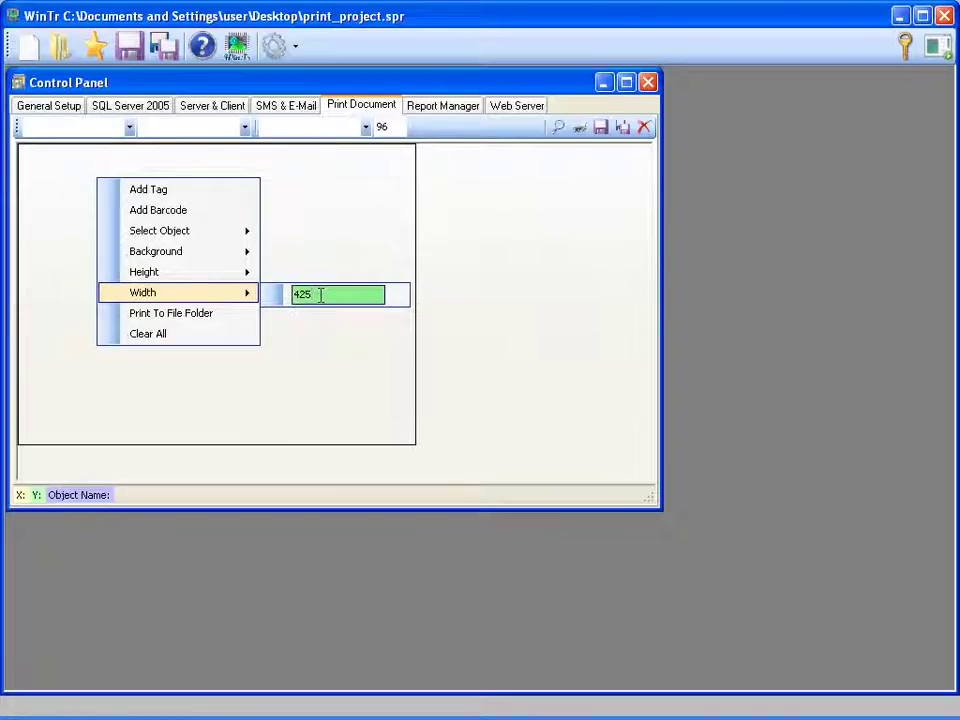
Load back.PNG as the page background and place a NotSet label in the top-left cell.
click(279, 257)
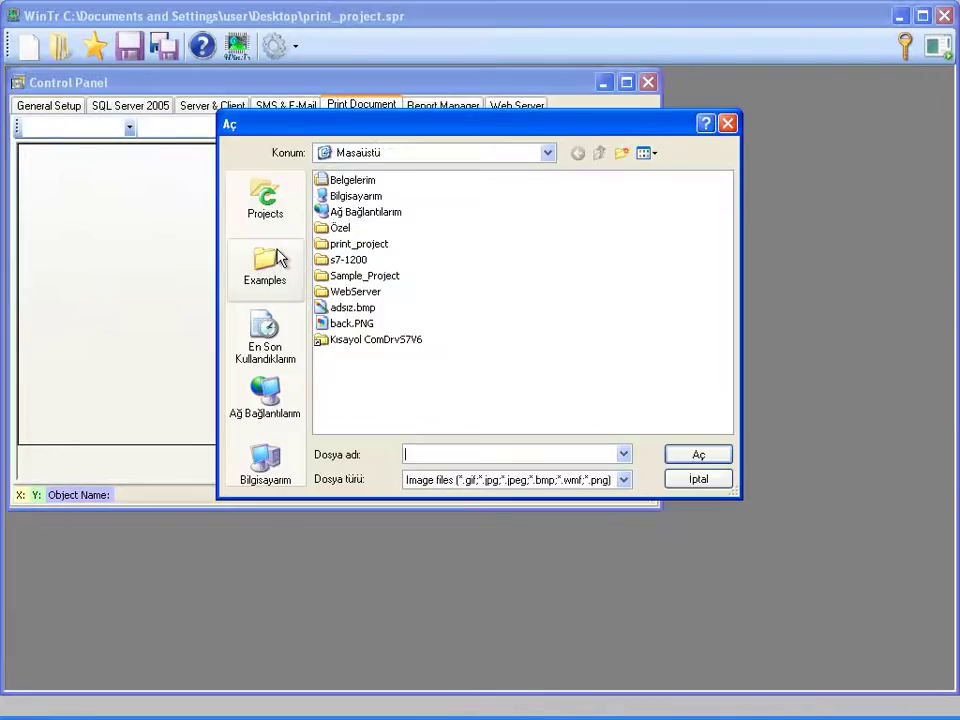
double_click(330, 324)
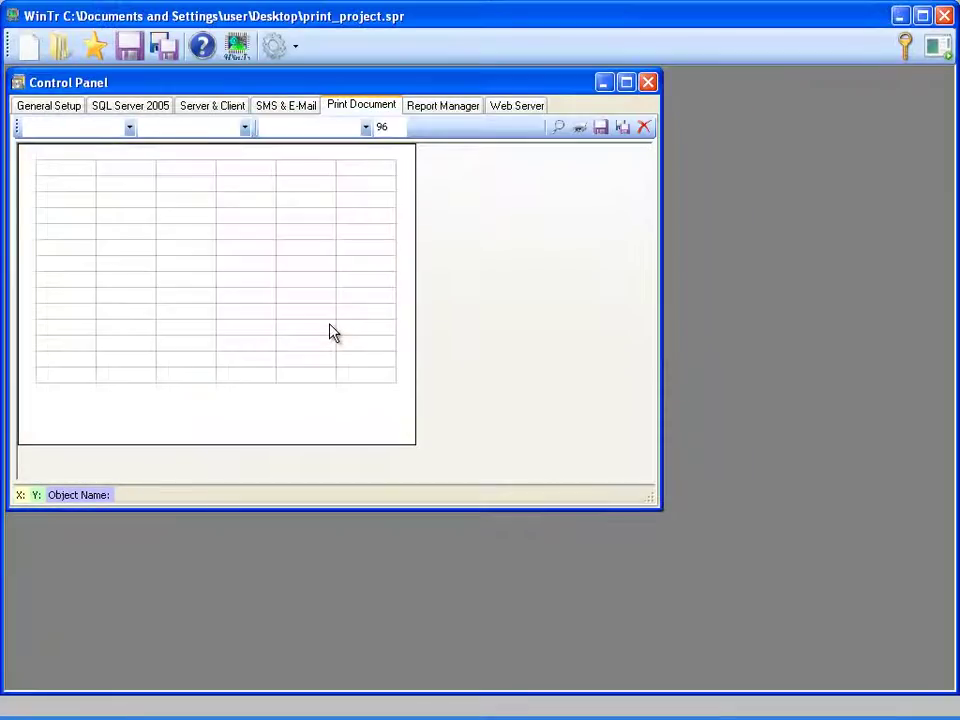
right_click(96, 182)
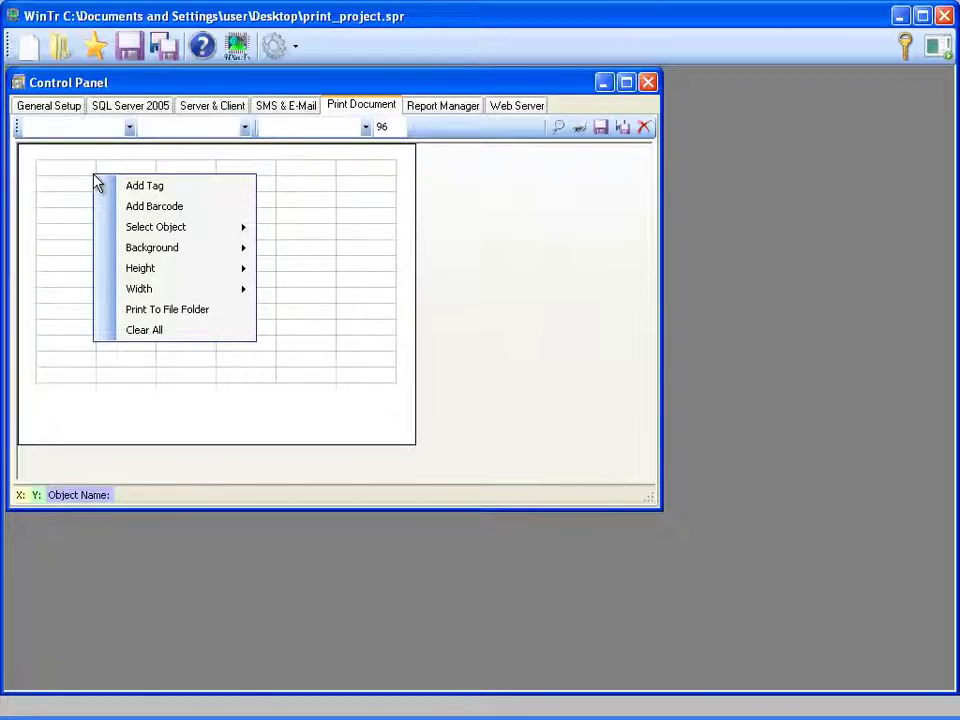
click(108, 190)
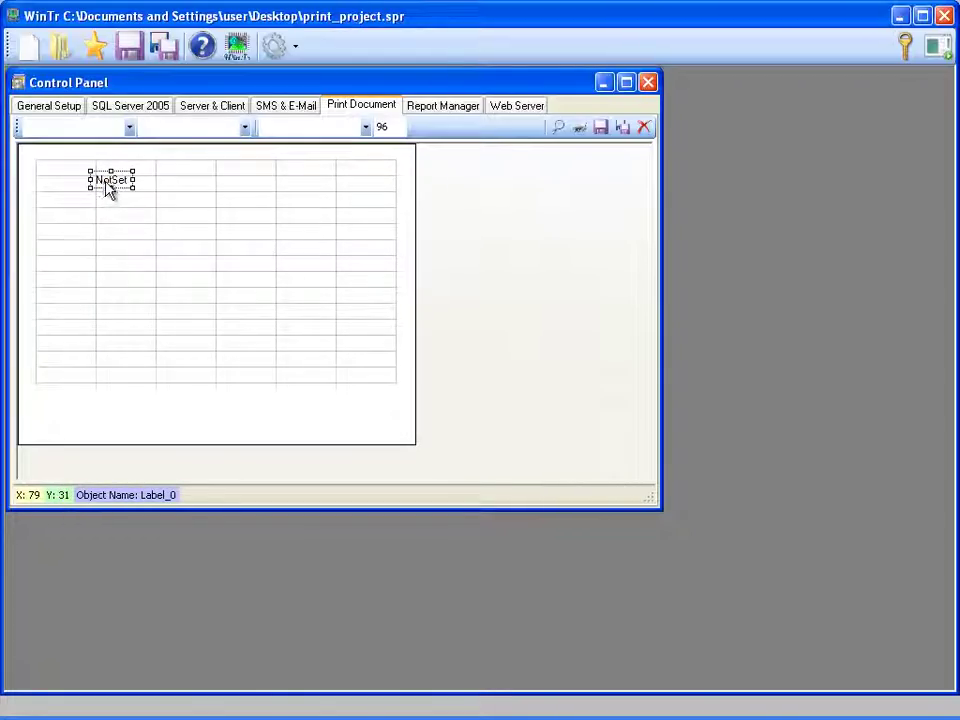
drag(115, 180, 71, 170)
Add two more NotSet labels and move them into the table's top row.
right_click(206, 213)
click(218, 222)
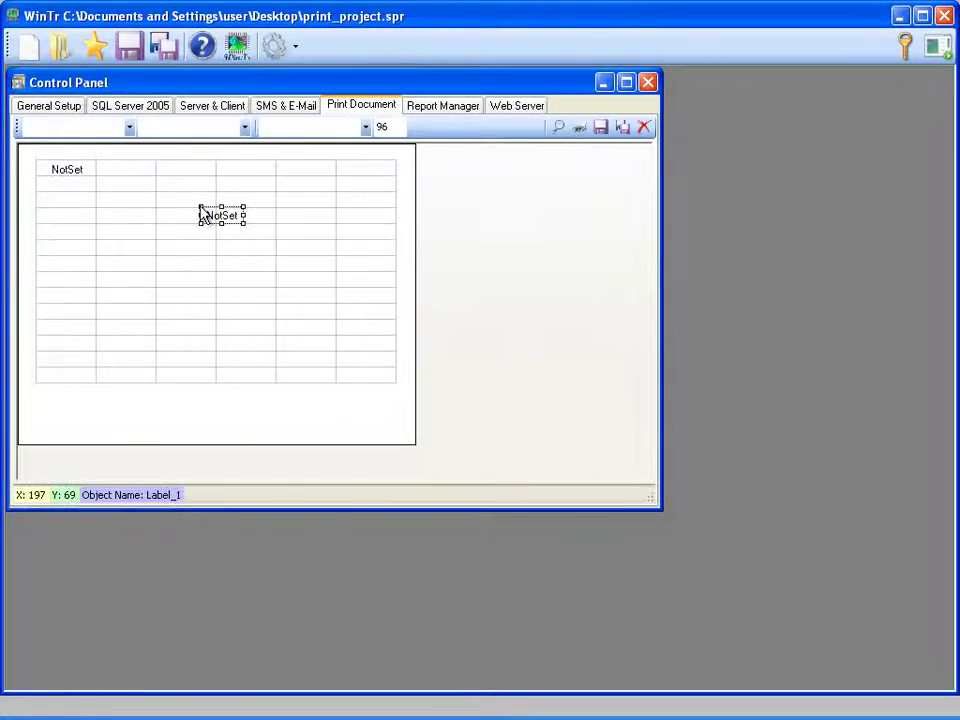
drag(221, 216, 188, 166)
right_click(295, 206)
click(304, 216)
drag(300, 213, 297, 166)
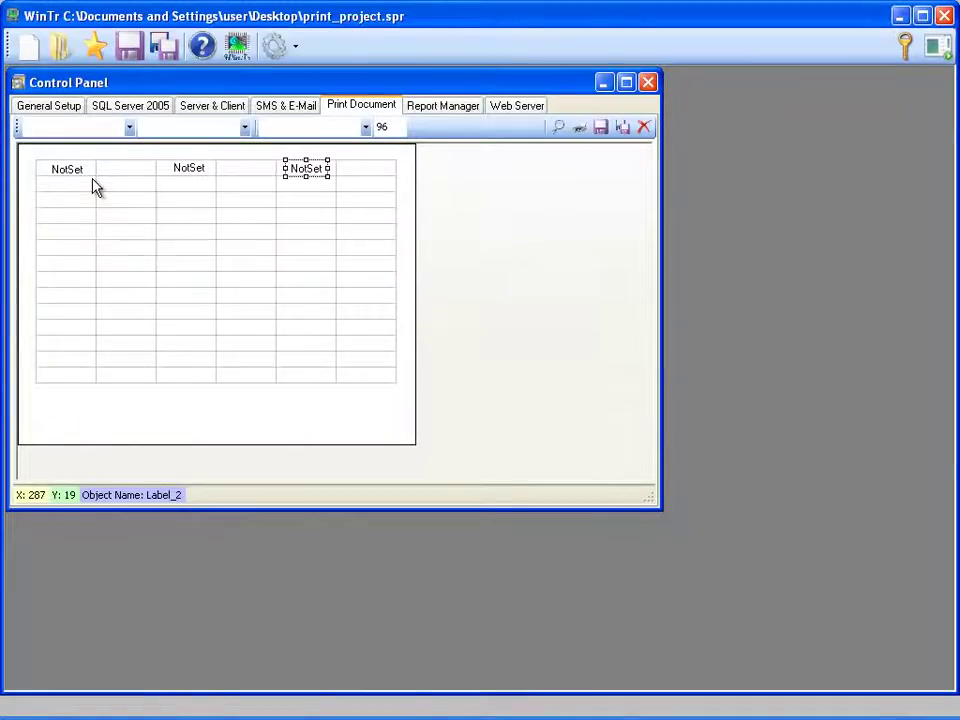
Bind the first label to Tag_1 and the middle label to Tag_2.
right_click(68, 171)
drag(256, 220, 253, 287)
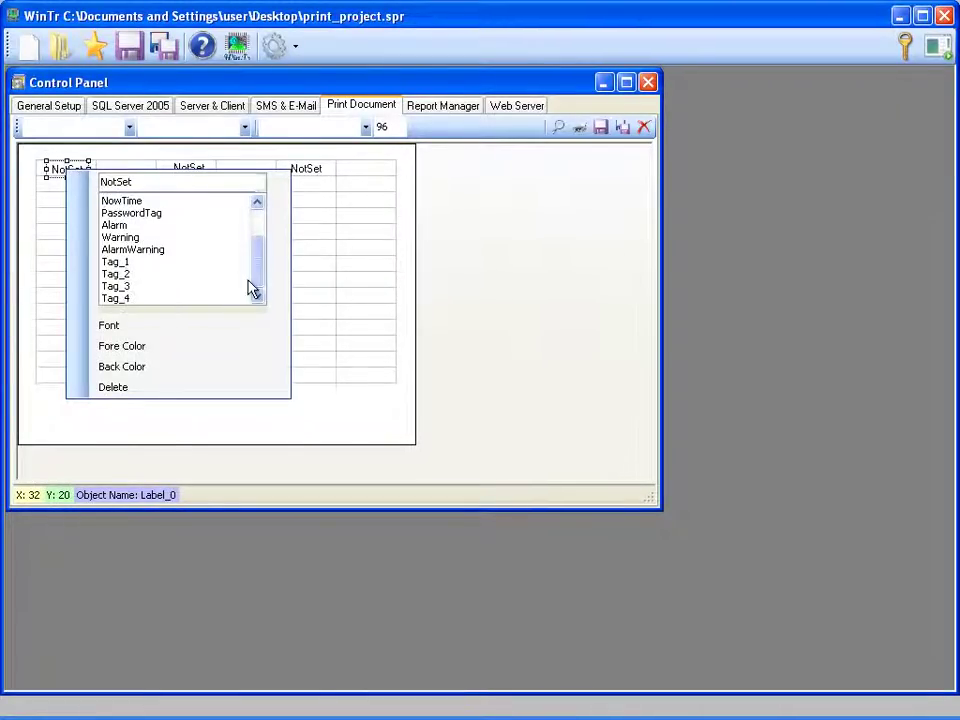
click(138, 263)
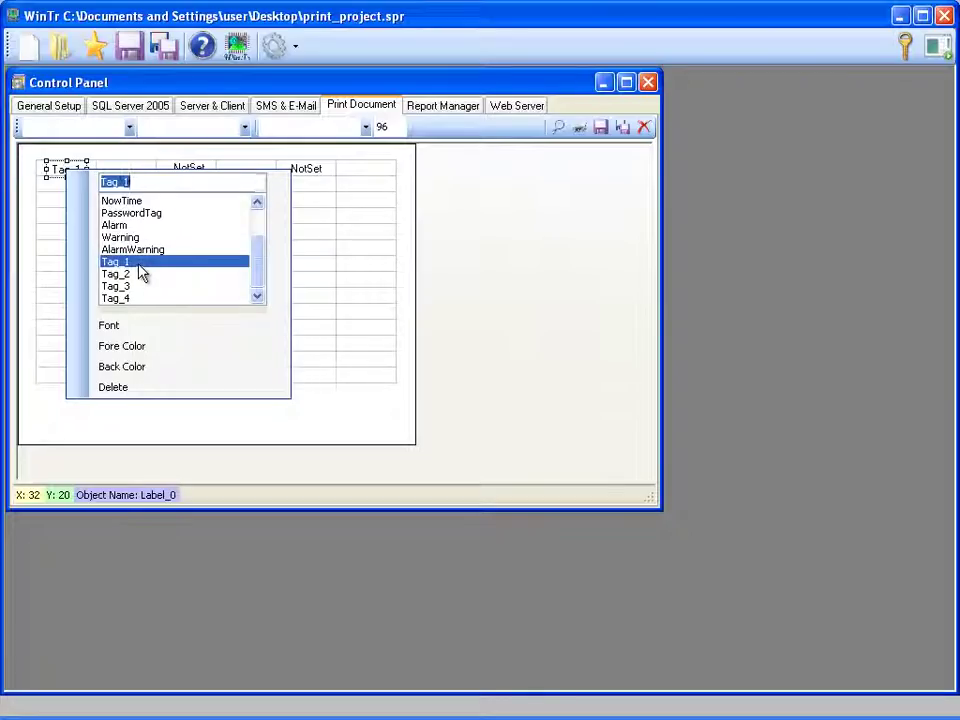
click(327, 249)
right_click(190, 172)
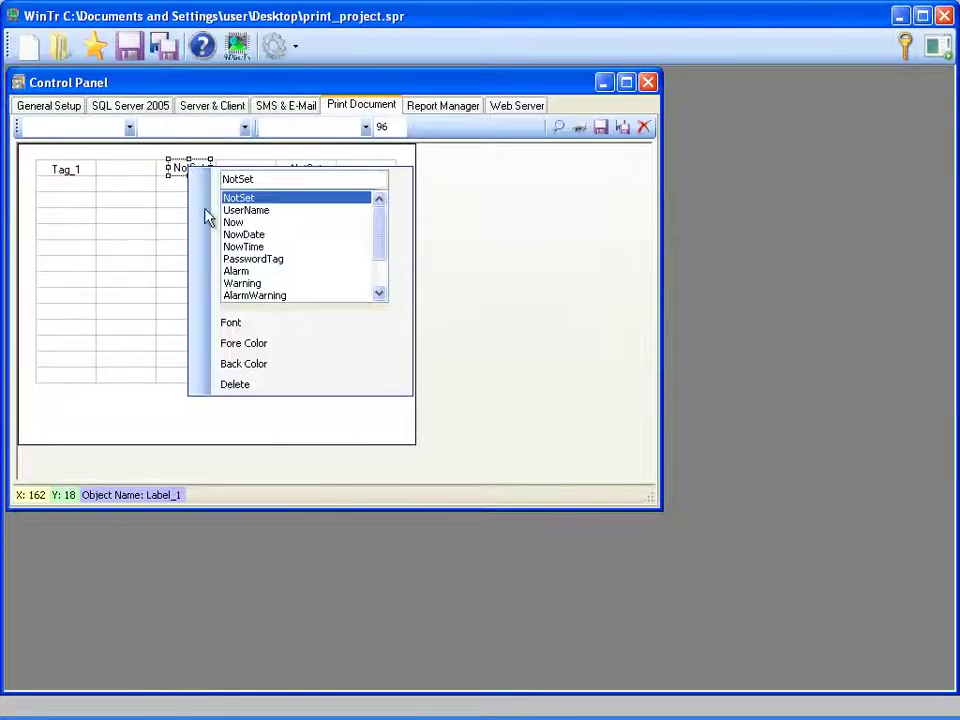
drag(381, 240, 274, 287)
click(266, 272)
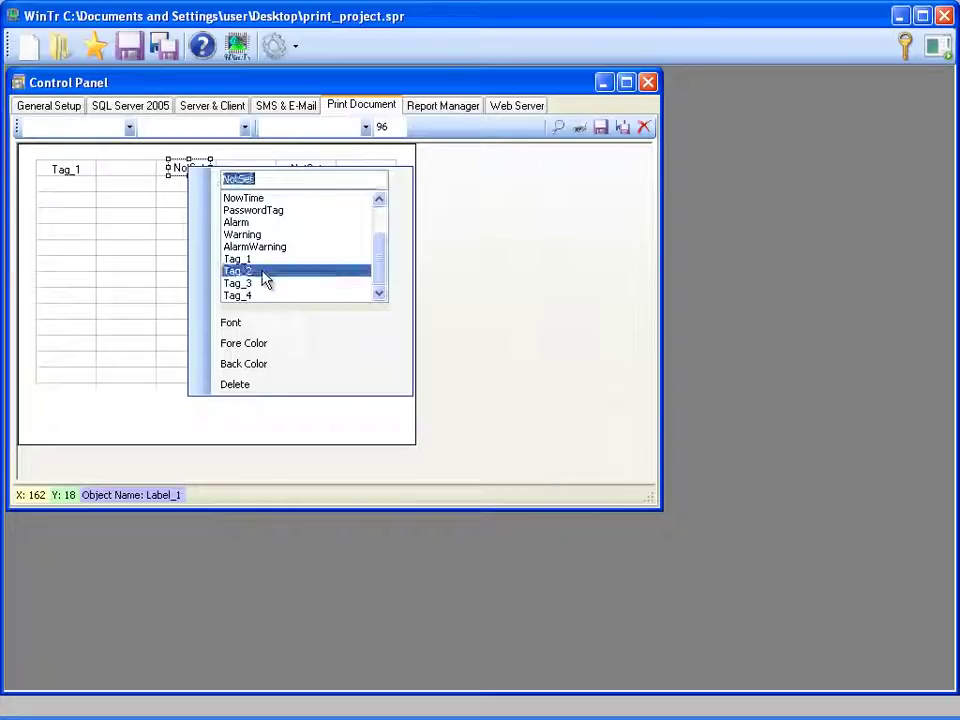
click(155, 255)
Bind the third label to Tag_3 and add a barcode below the table.
right_click(305, 172)
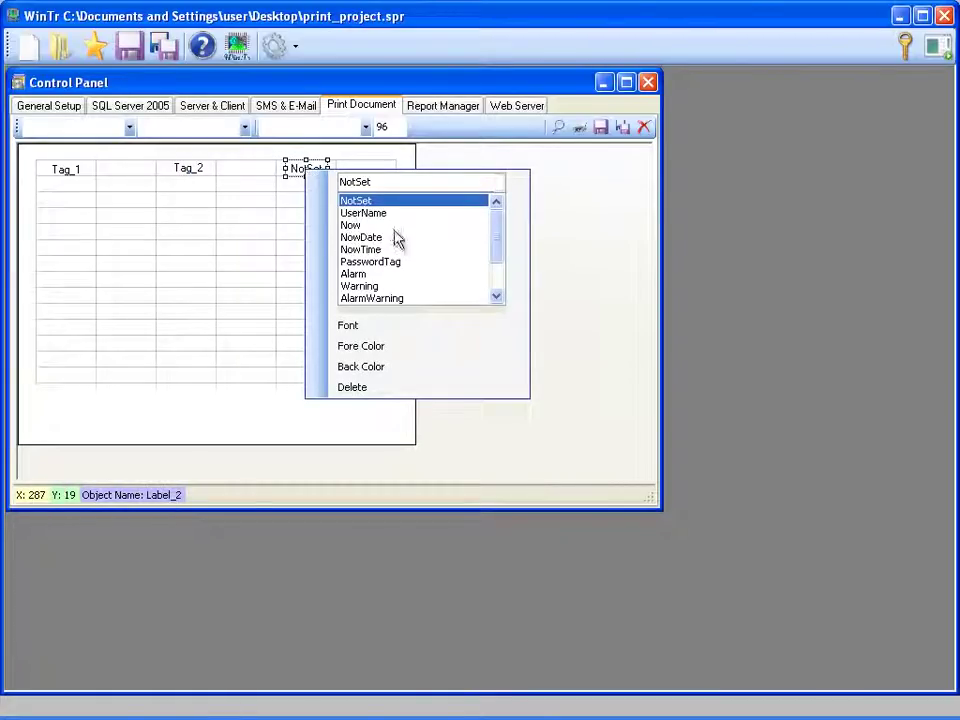
drag(501, 253, 495, 302)
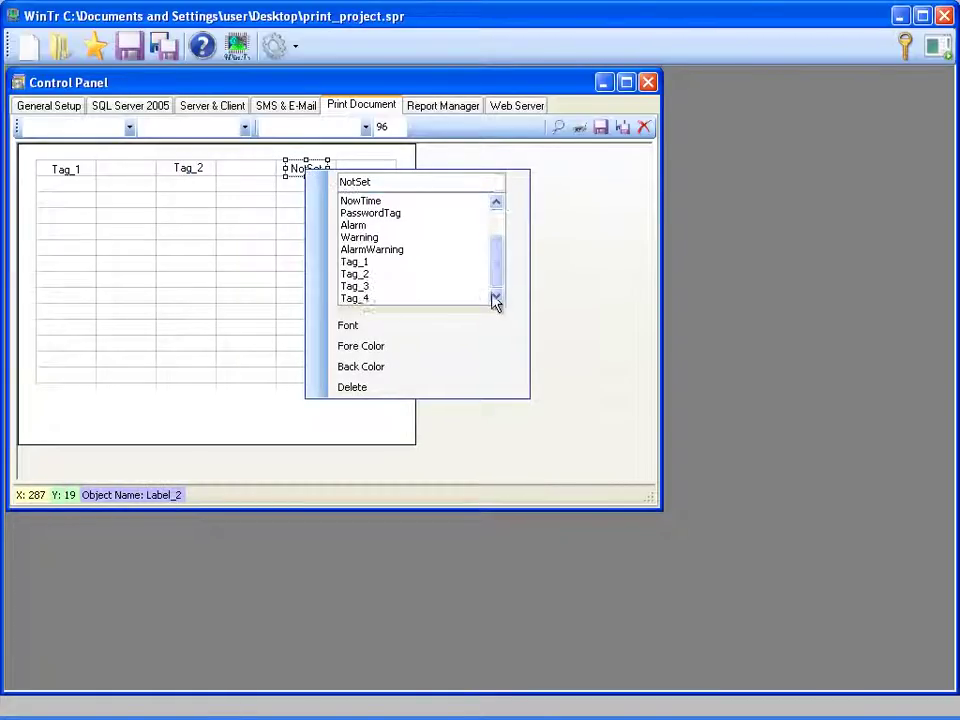
click(389, 288)
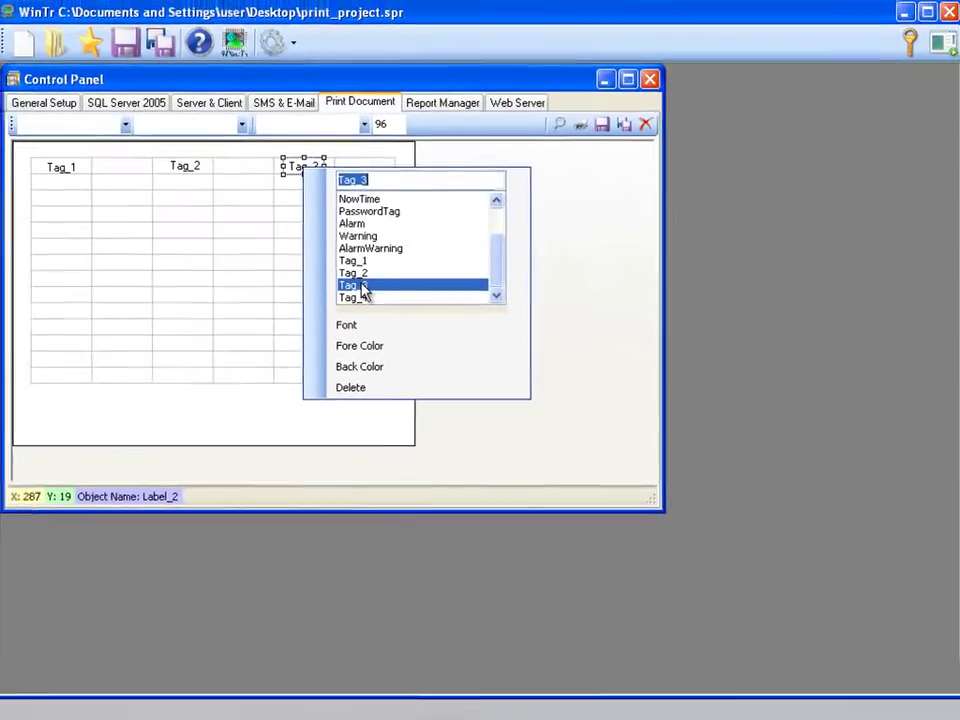
click(279, 276)
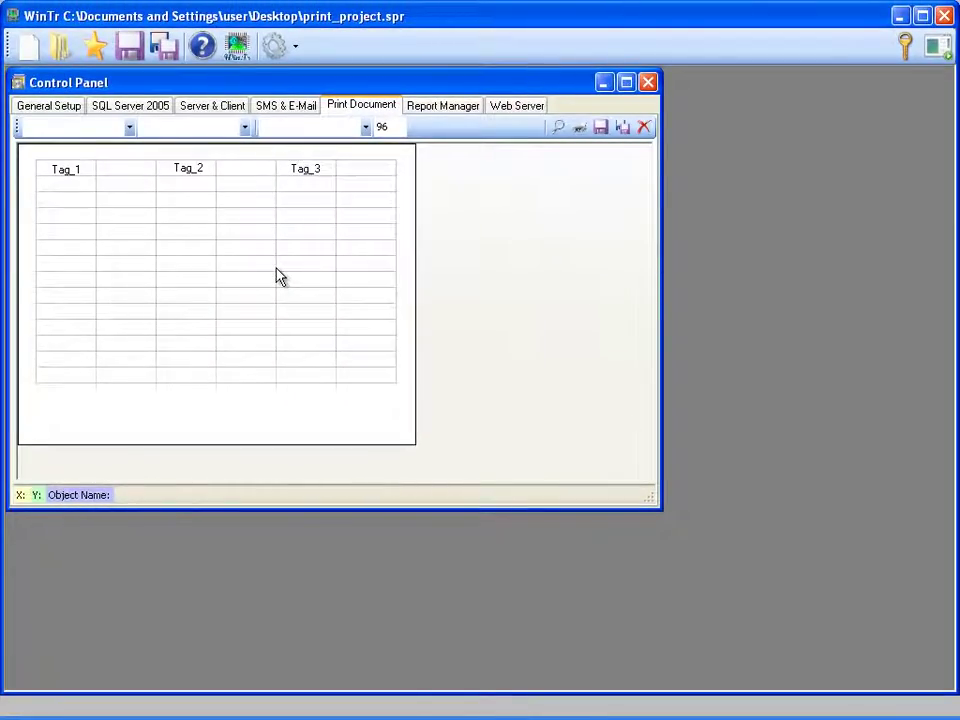
right_click(176, 388)
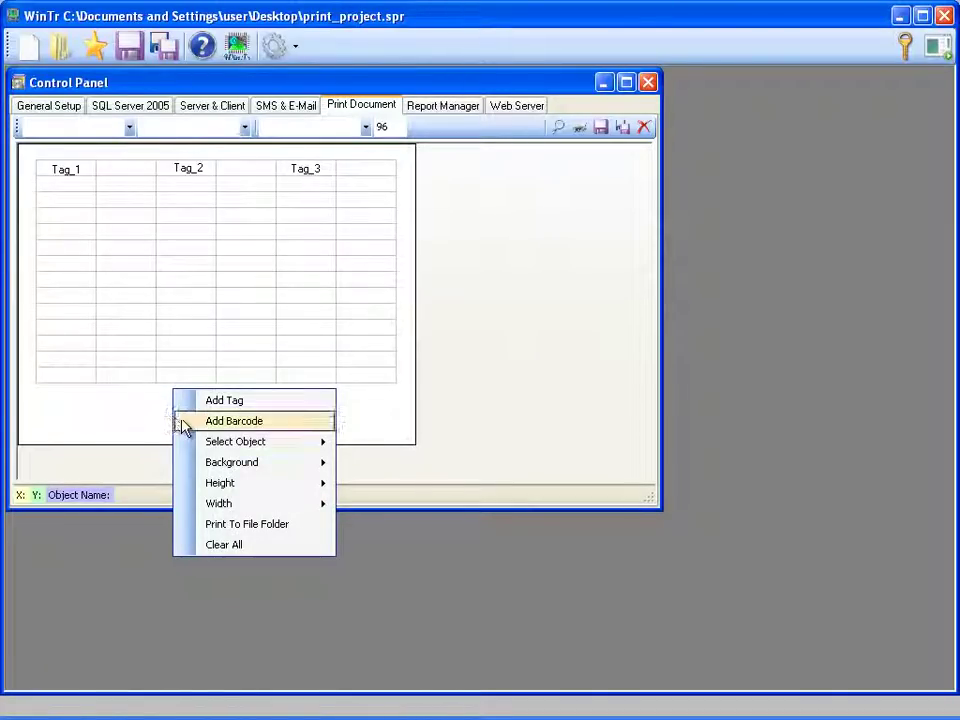
click(183, 421)
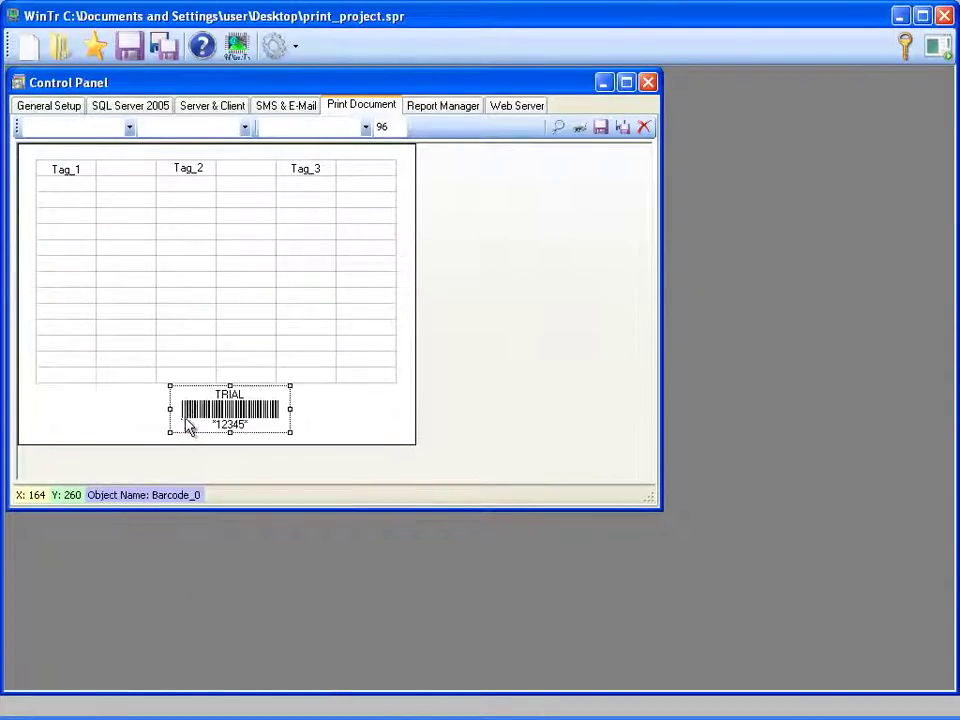
Nudge the barcode lower-left, review its Code 39 settings encoding 12345, and save them.
drag(188, 425, 178, 433)
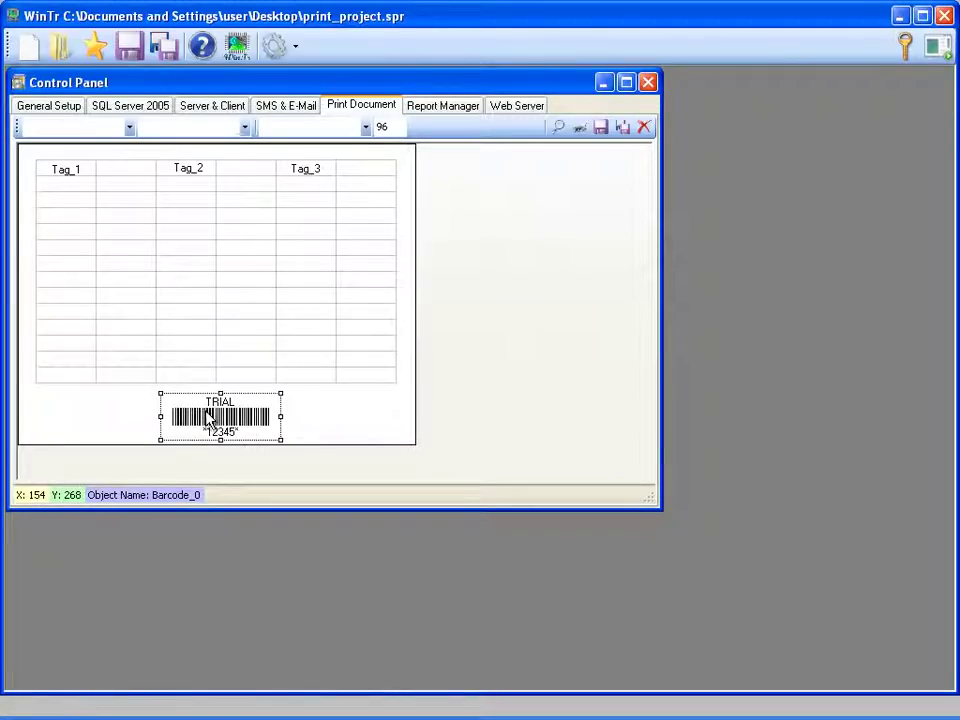
right_click(208, 419)
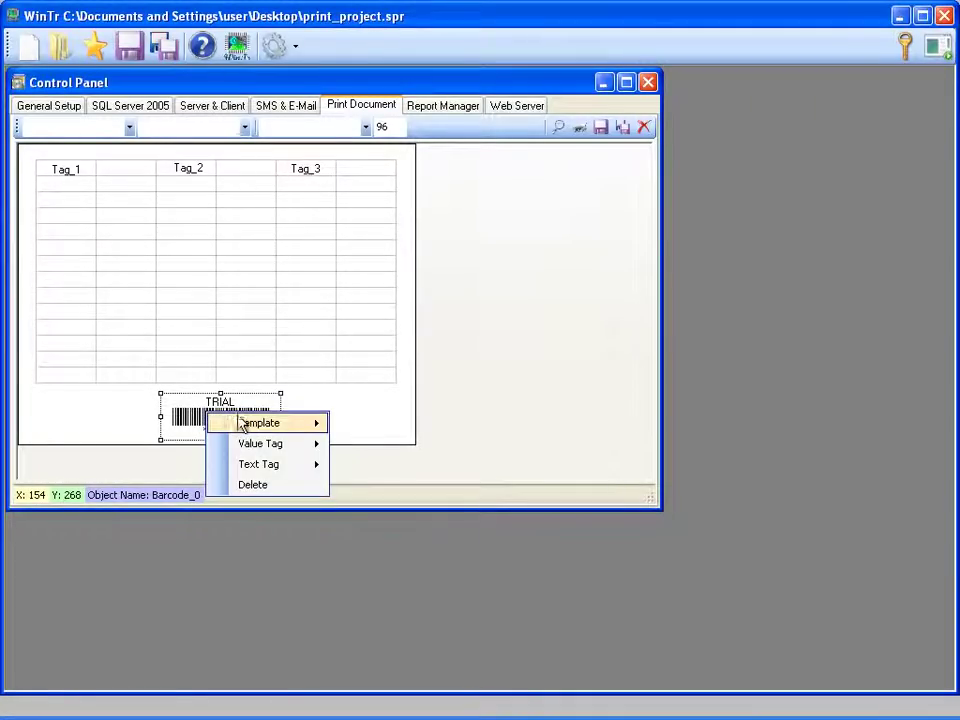
mouse_move(243, 424)
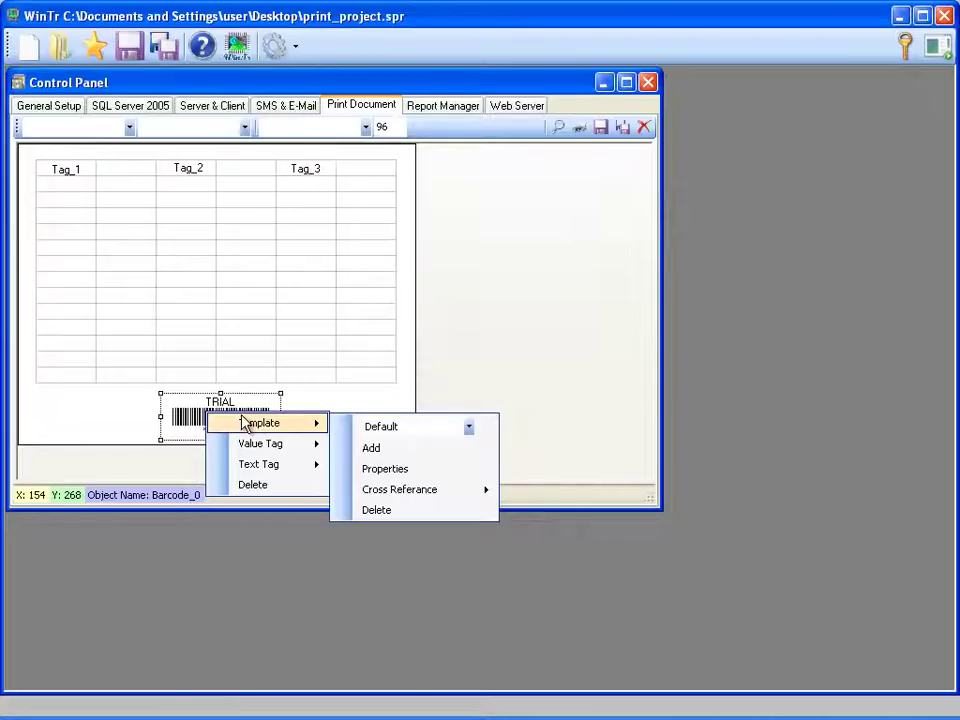
click(392, 469)
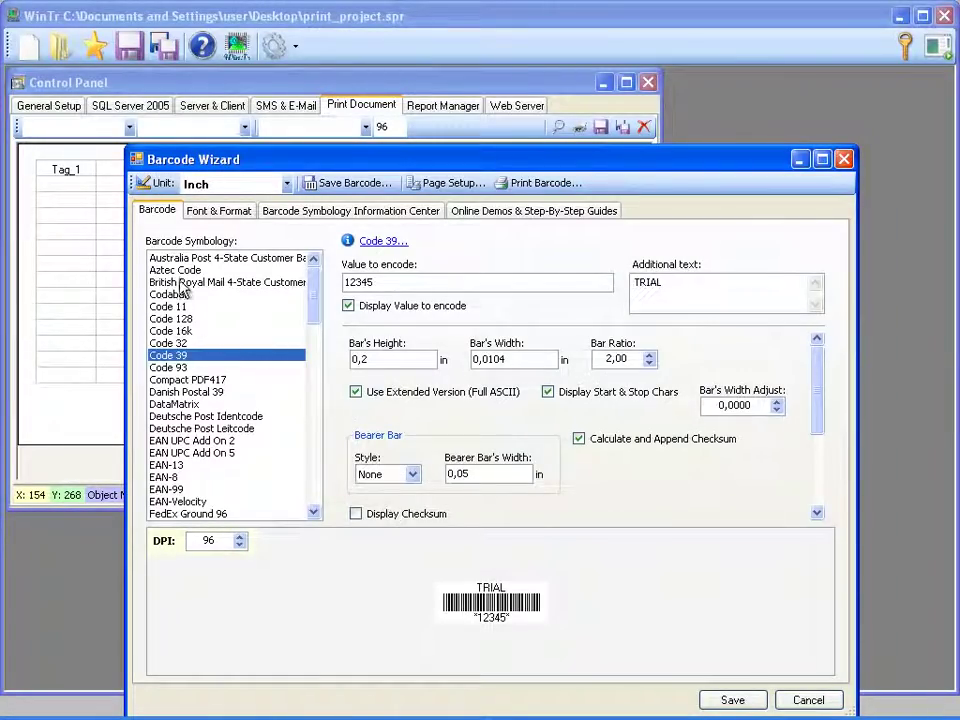
drag(268, 163, 250, 132)
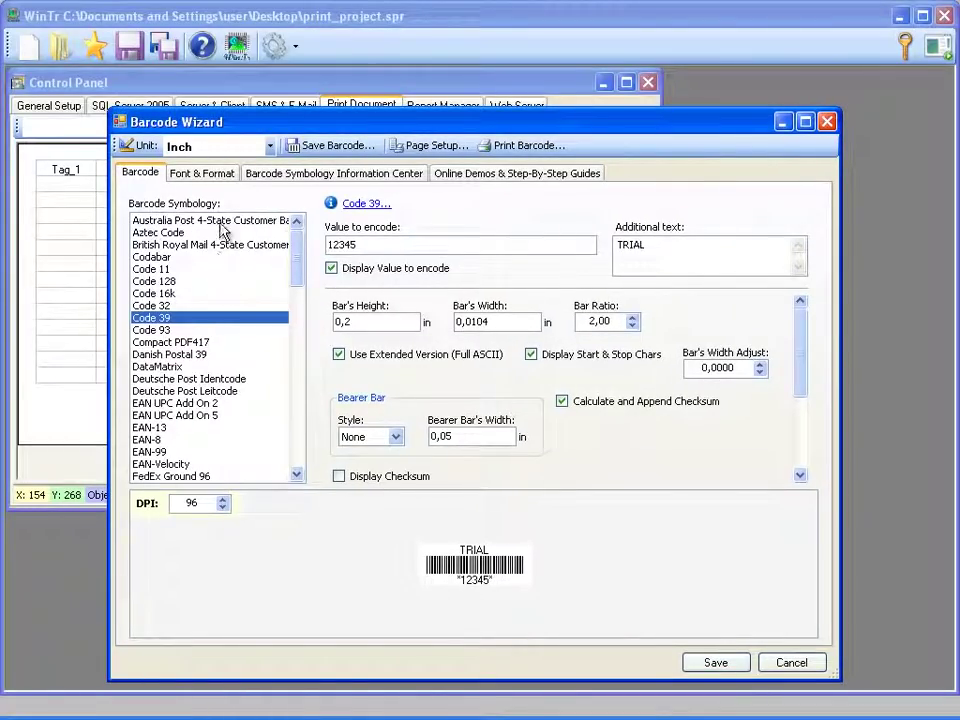
click(216, 179)
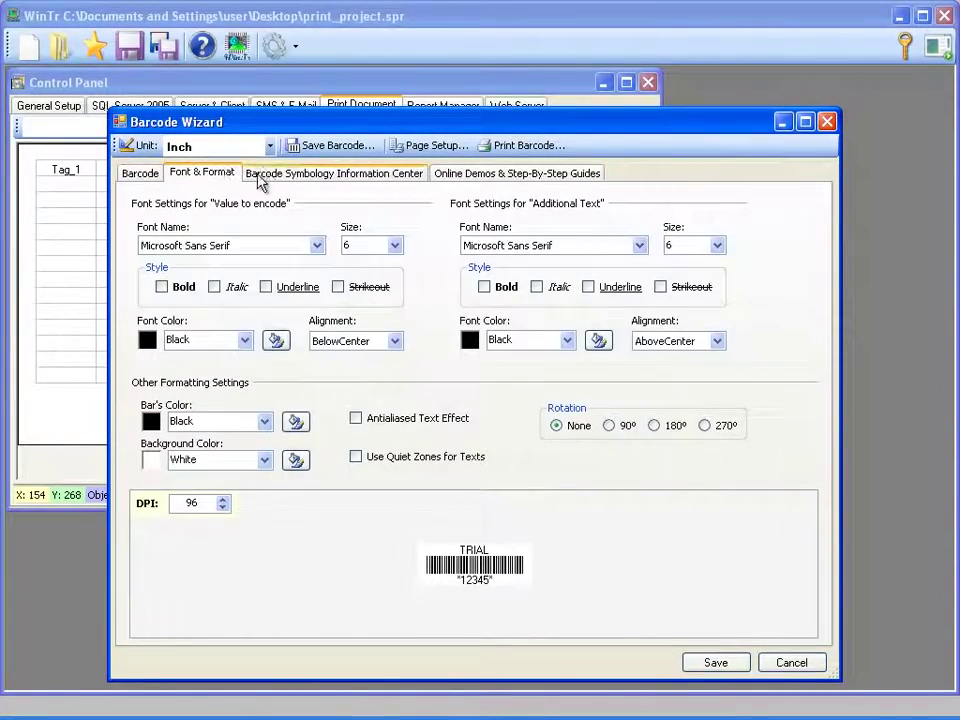
click(300, 173)
click(450, 178)
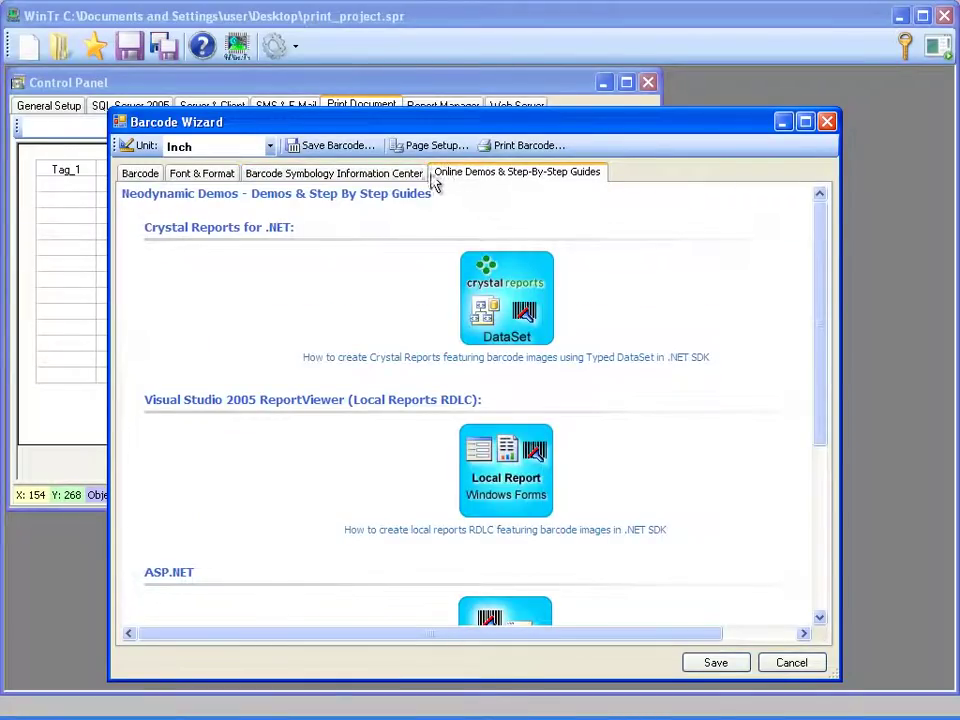
click(140, 174)
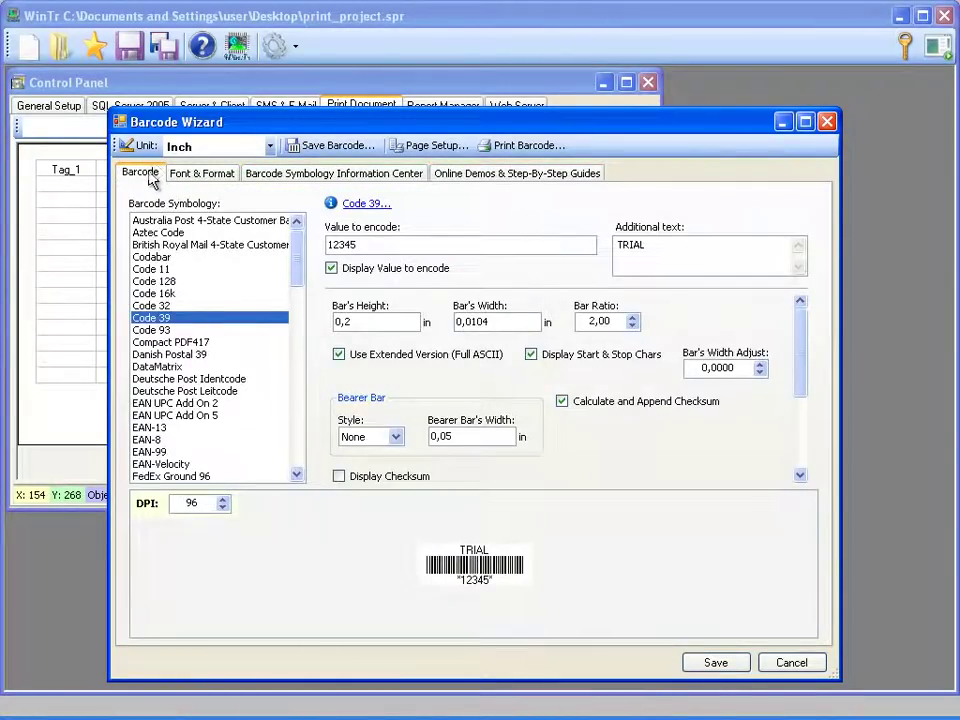
click(701, 664)
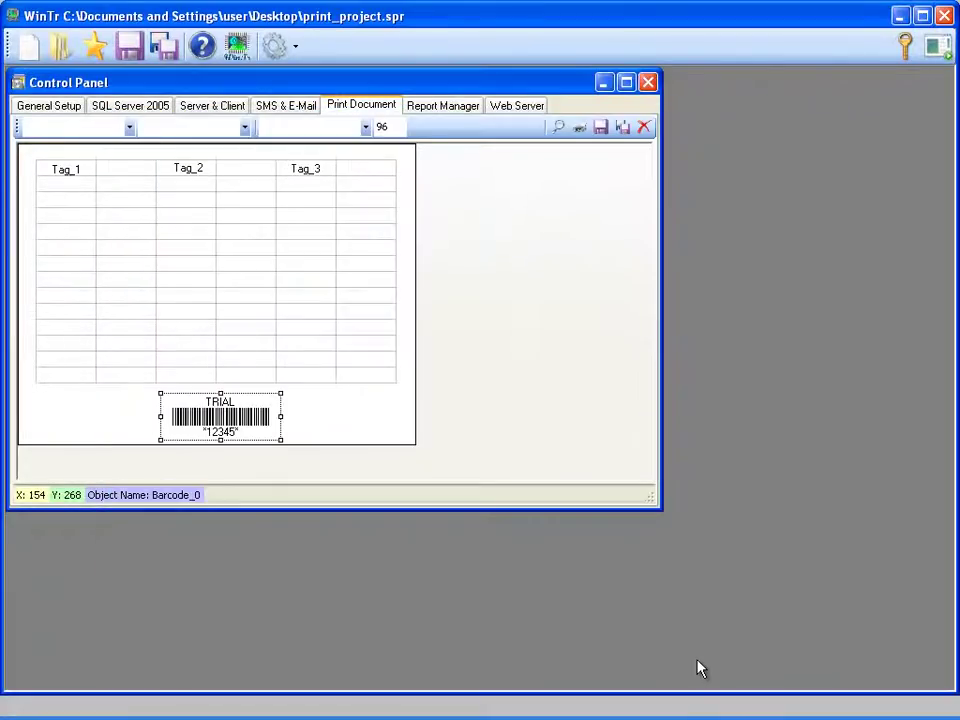
Set the barcode's value tag to Tag_3 so it now displays 0.
right_click(239, 419)
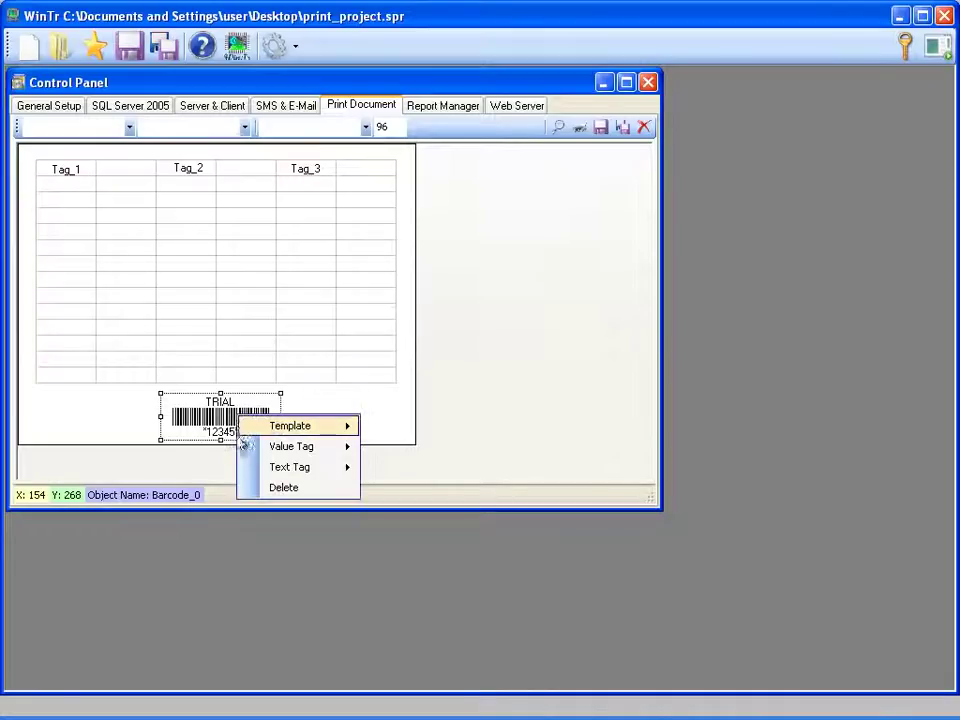
mouse_move(246, 446)
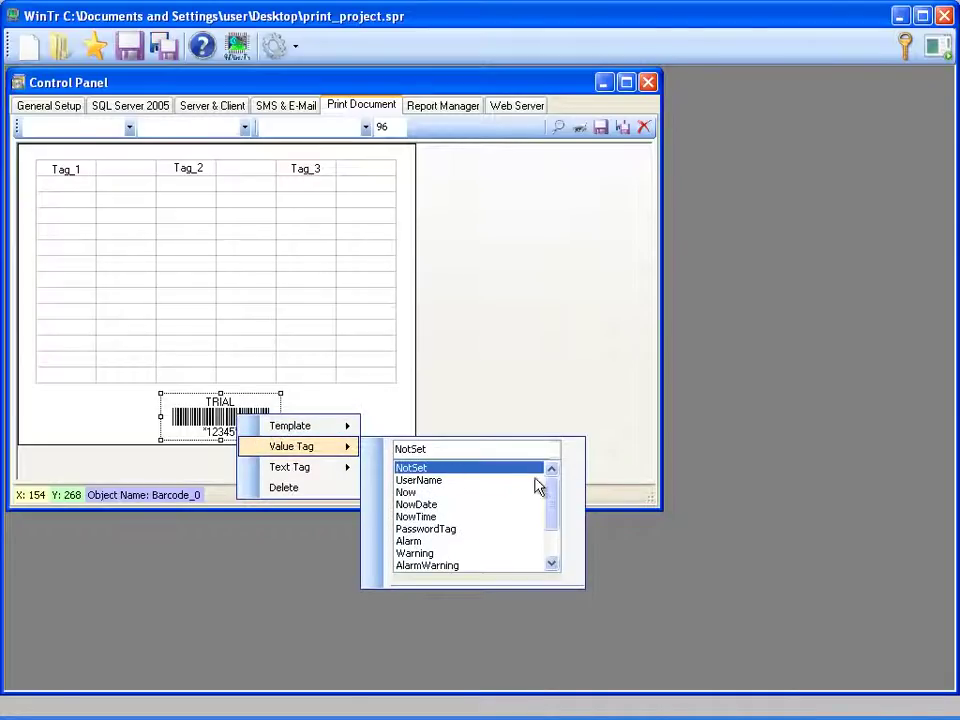
drag(556, 512, 549, 542)
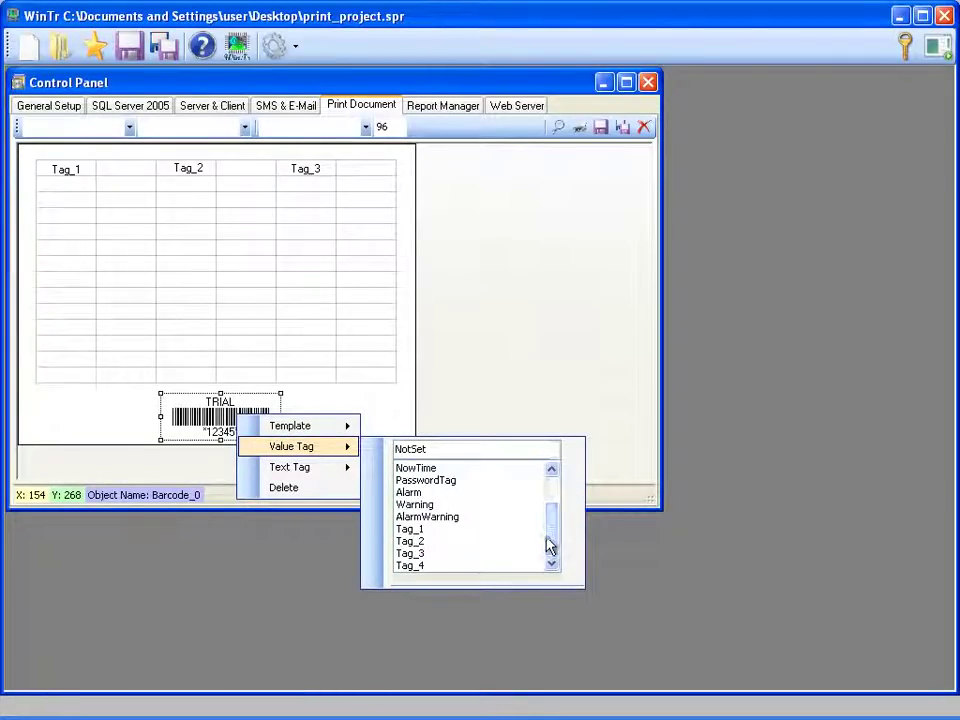
click(465, 553)
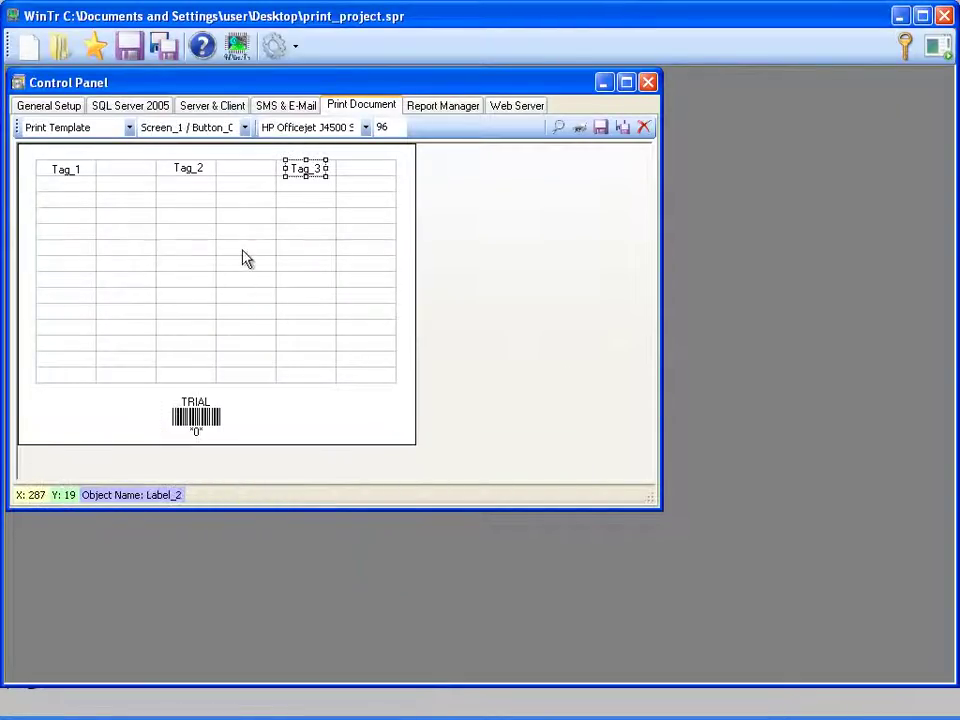
right_click(238, 234)
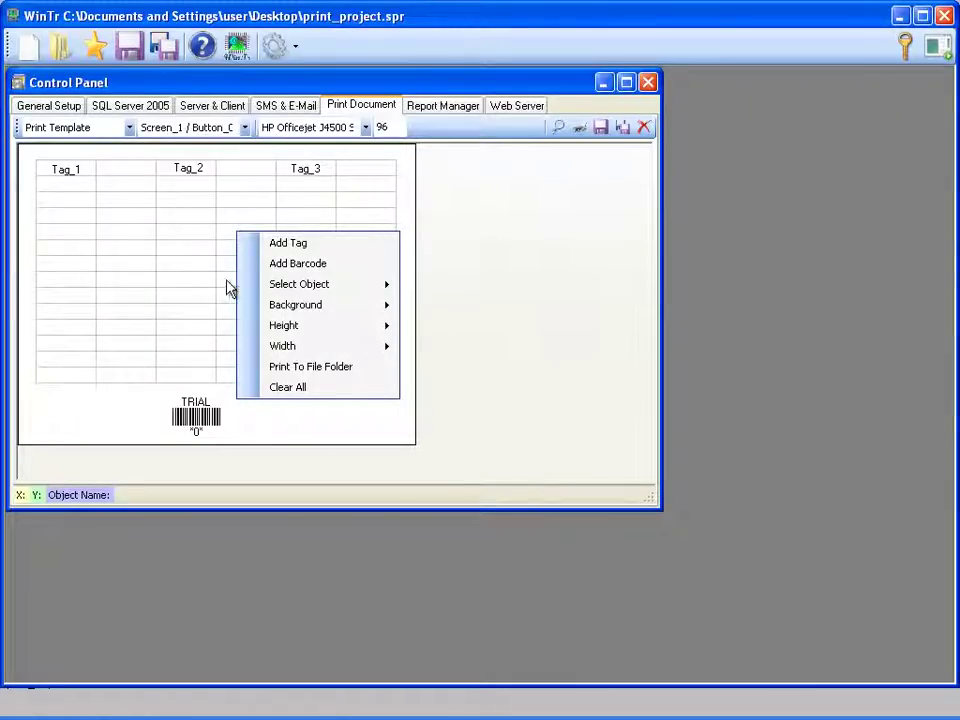
mouse_move(332, 287)
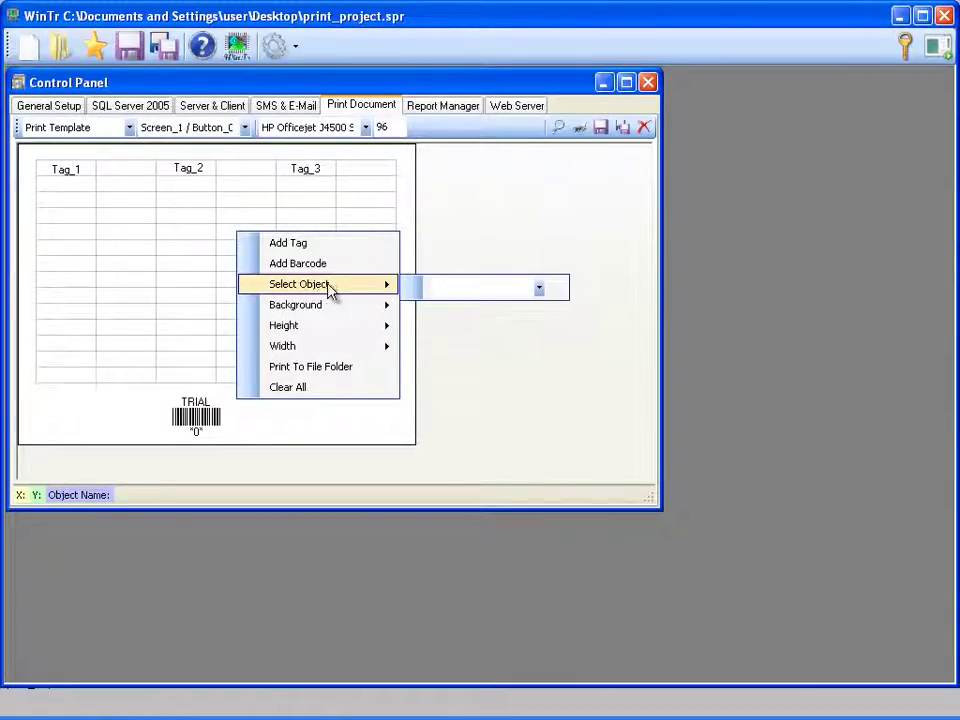
click(457, 293)
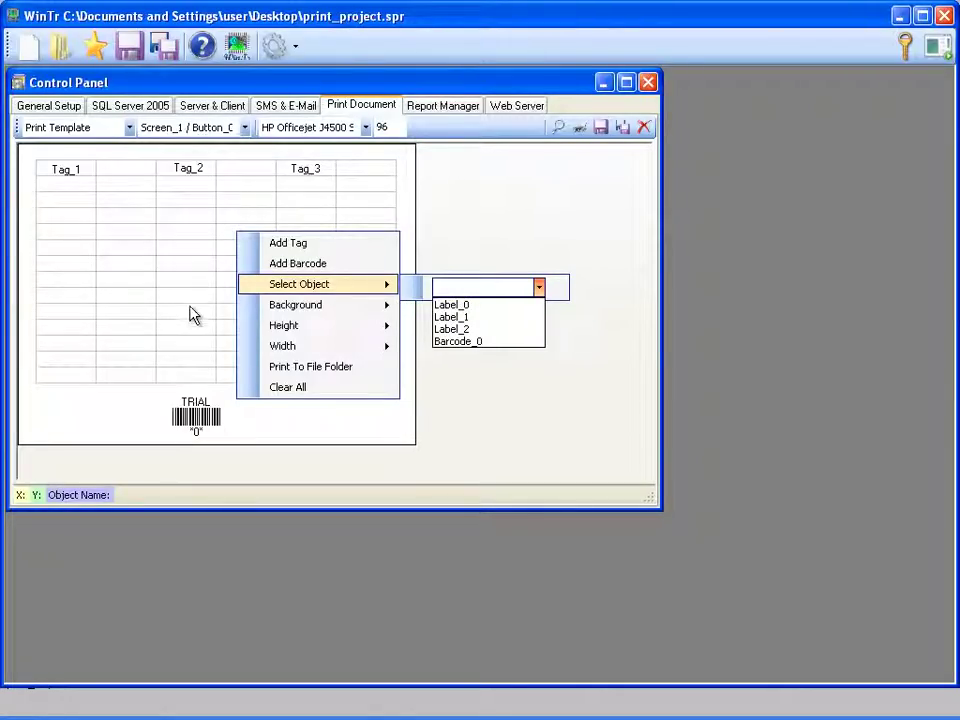
click(270, 369)
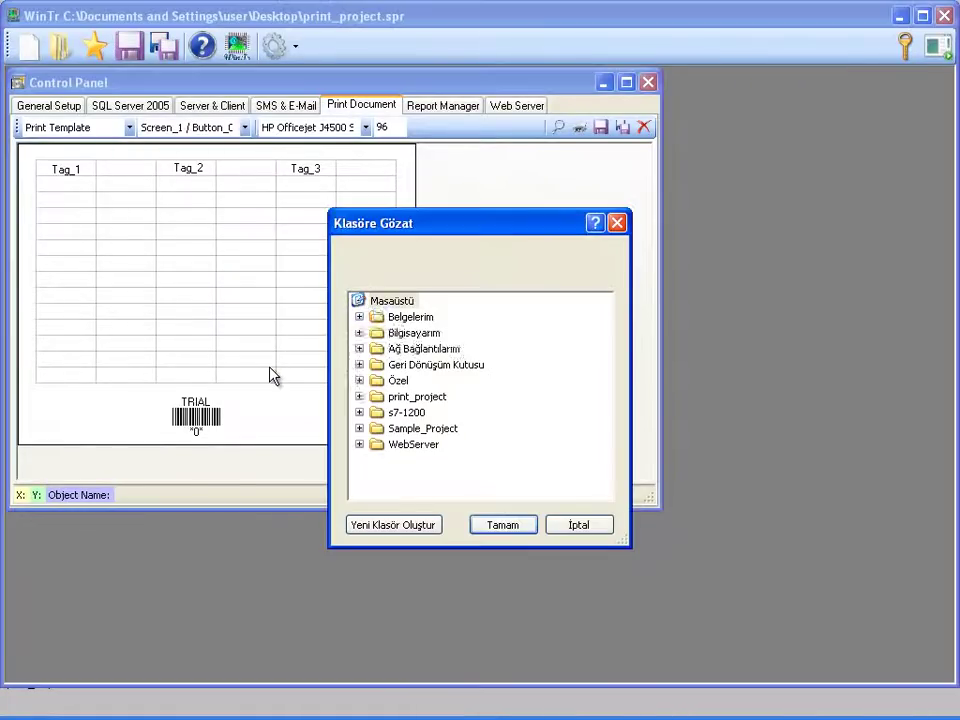
click(576, 528)
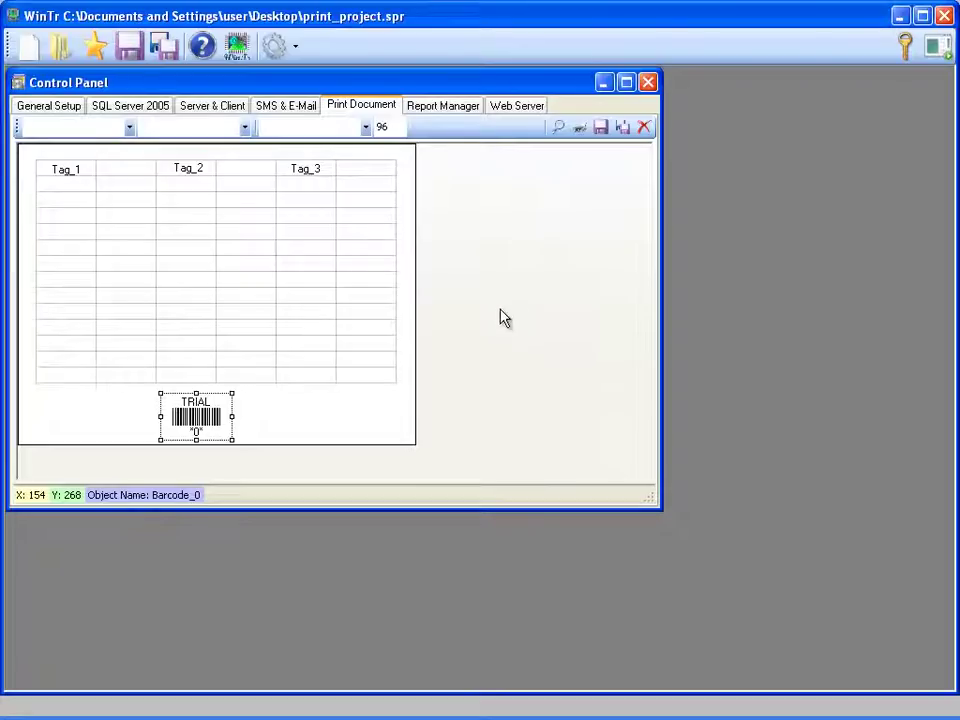
Select the HP Officejet J4500 Series printer for the print document.
click(556, 128)
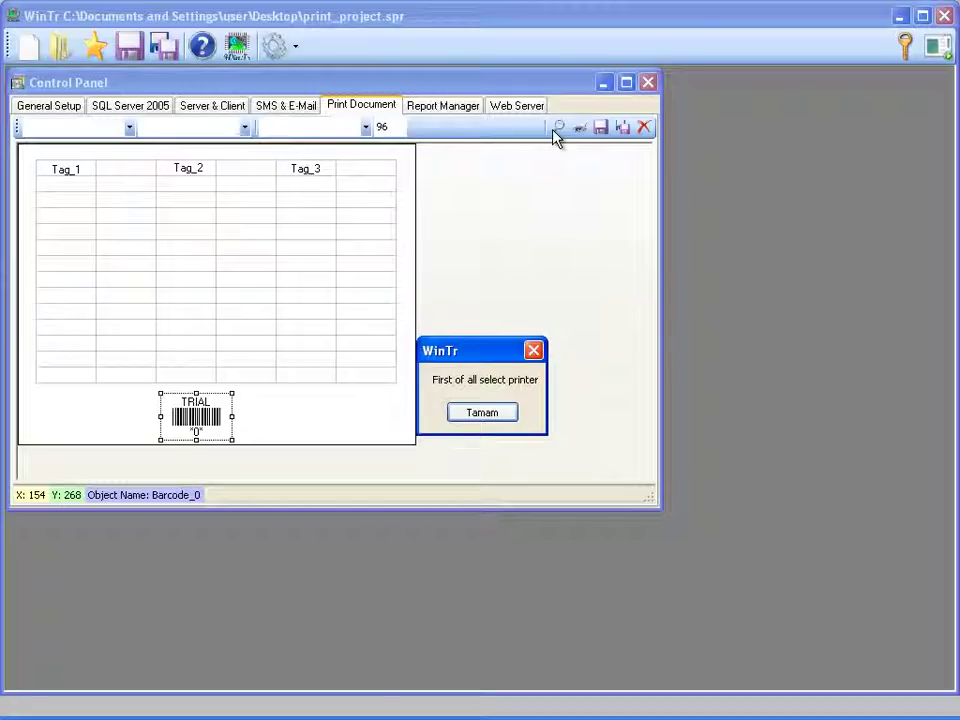
click(466, 412)
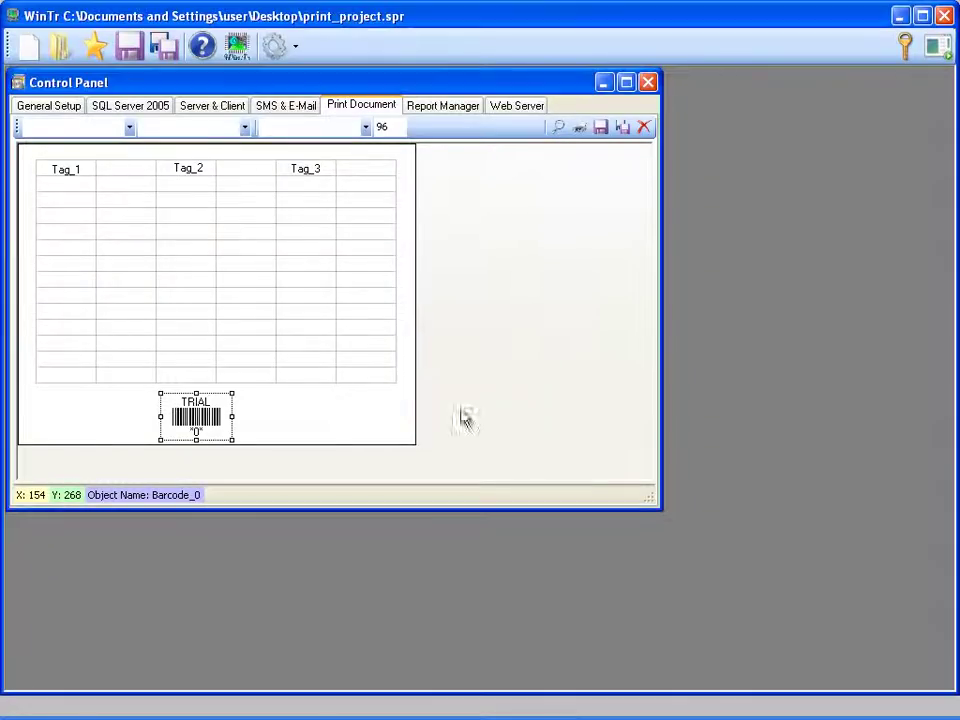
click(366, 128)
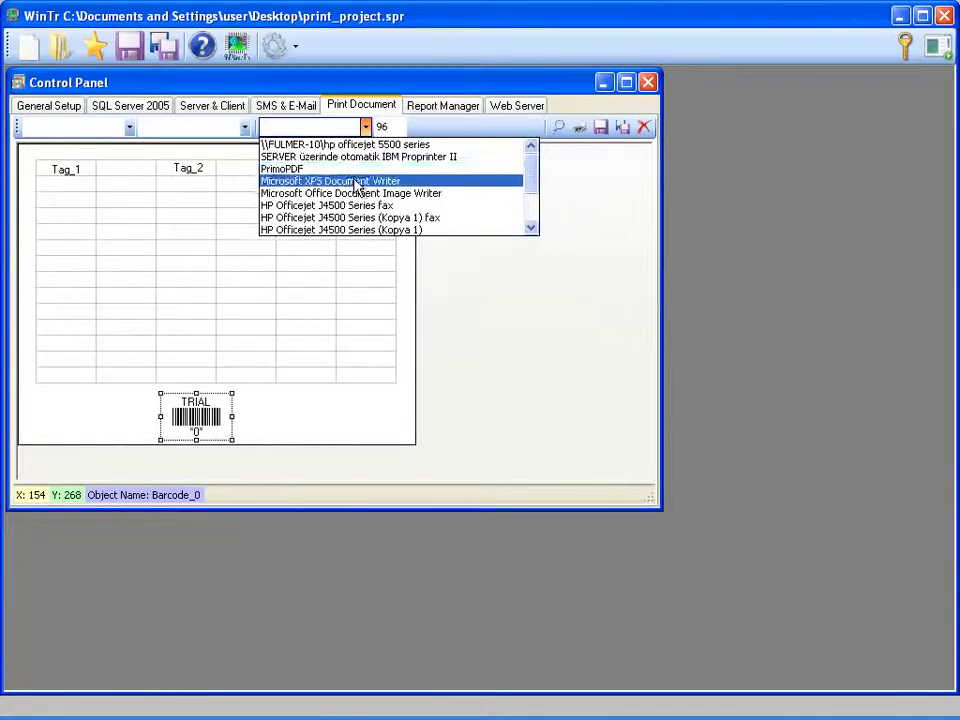
scroll(356, 187, down, 1)
scroll(356, 187, down, 1)
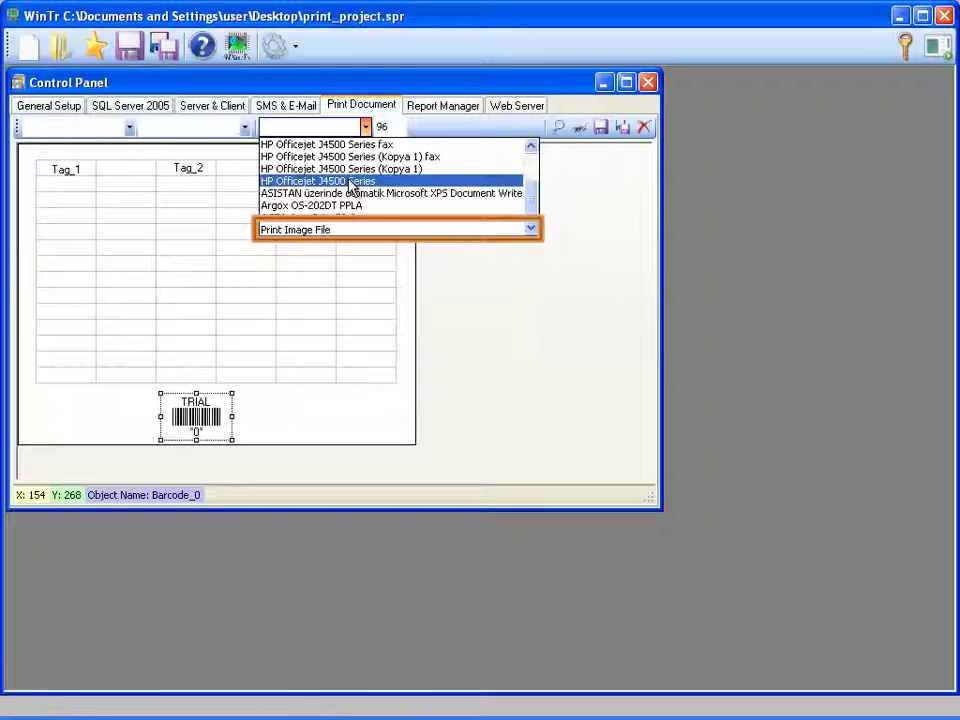
click(350, 186)
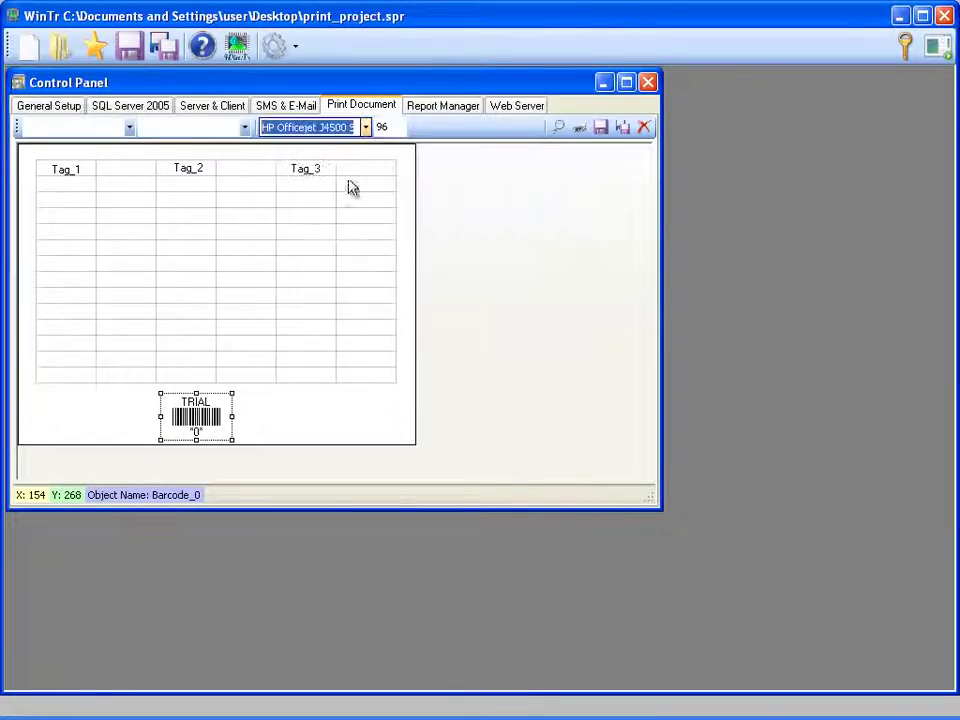
Preview the printed page at 100% zoom, then close the preview.
click(557, 128)
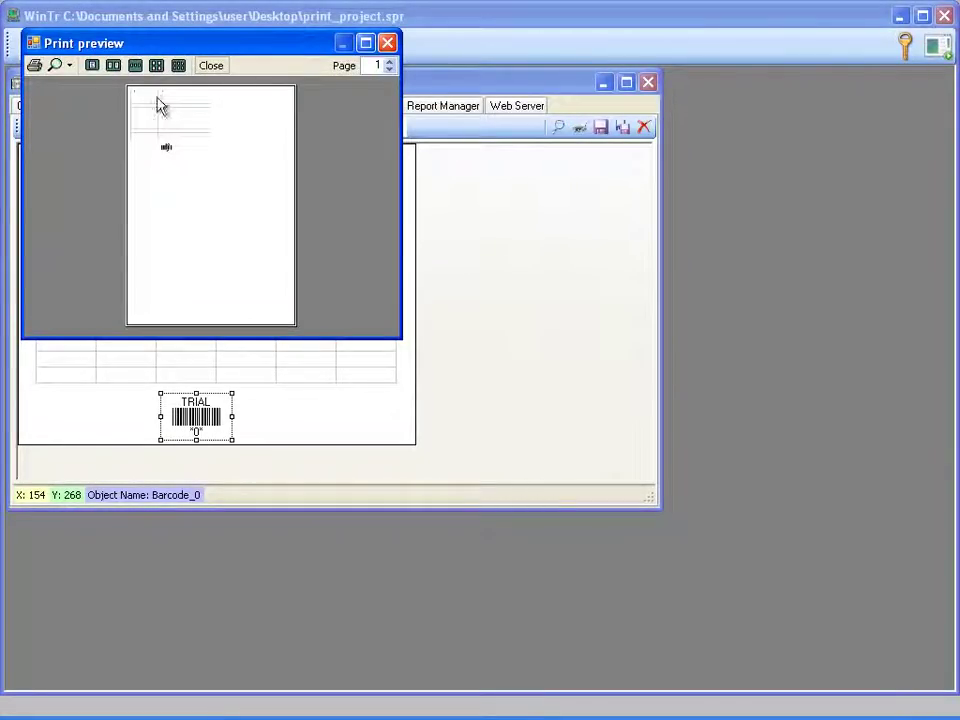
click(69, 65)
click(72, 172)
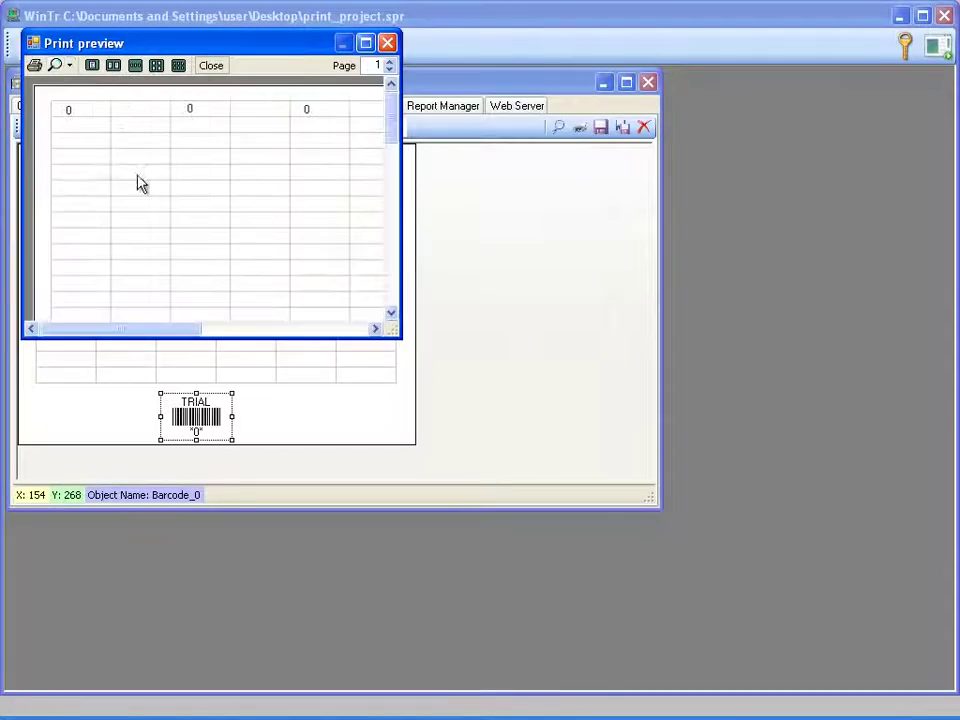
click(365, 43)
click(813, 45)
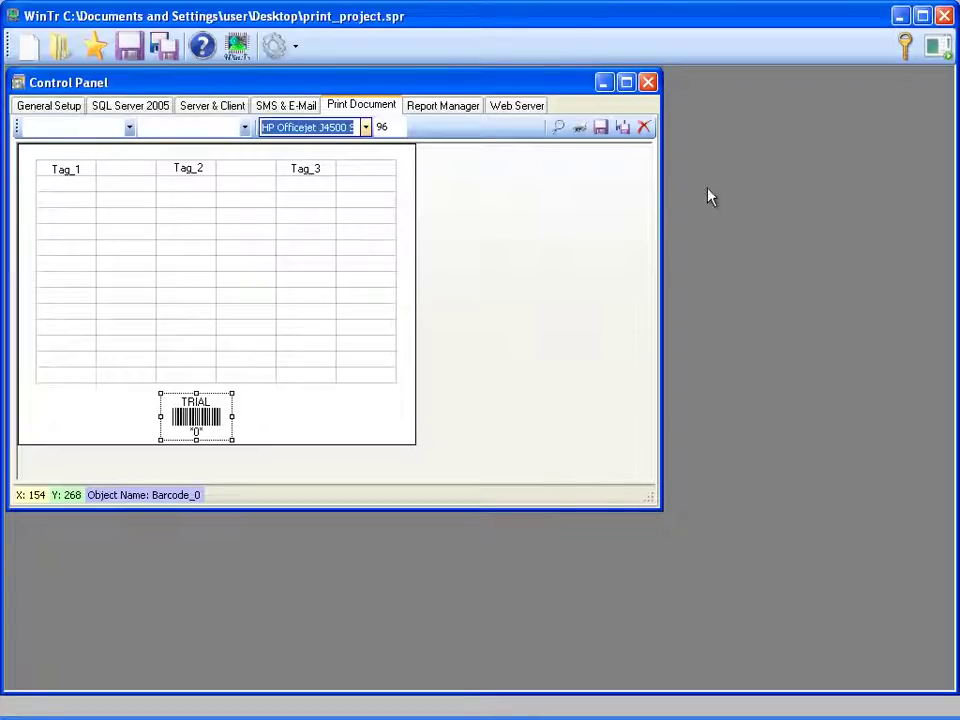
Save the current print layout as a template named 'Print Template'.
click(622, 127)
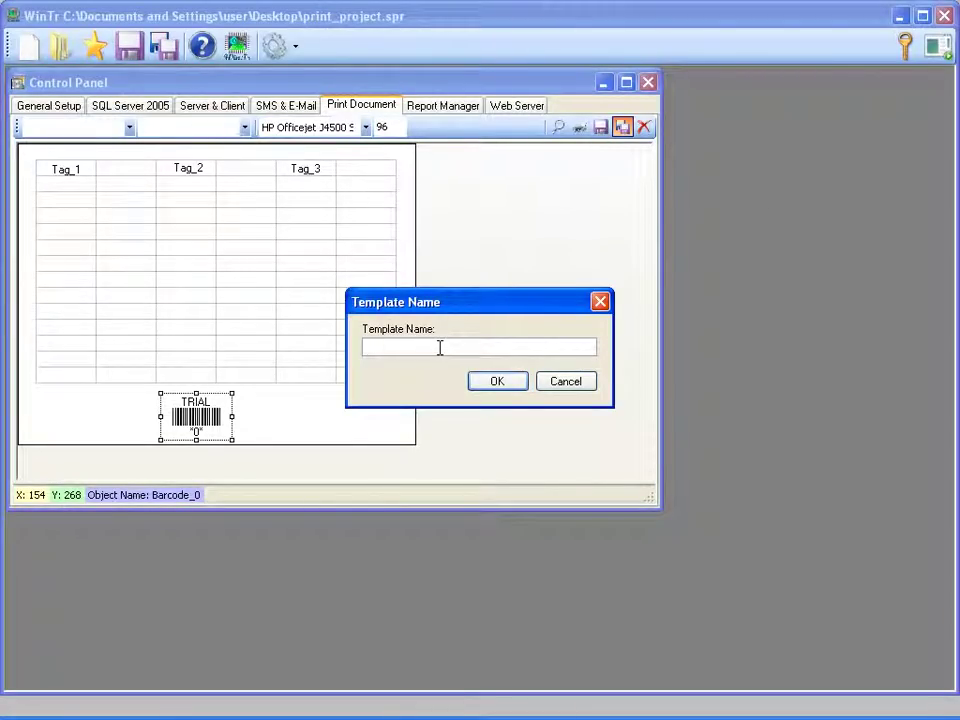
text(Print Template)
click(490, 385)
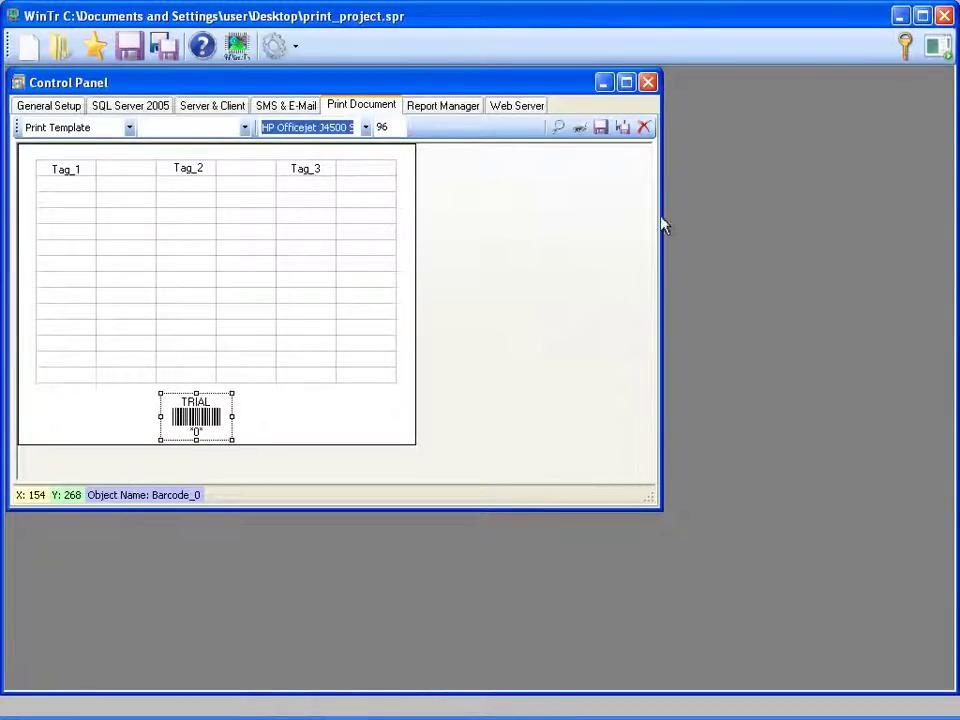
Close the Control Panel, open the Alarm Manager and add an alarm entry for Tag_4.
click(649, 84)
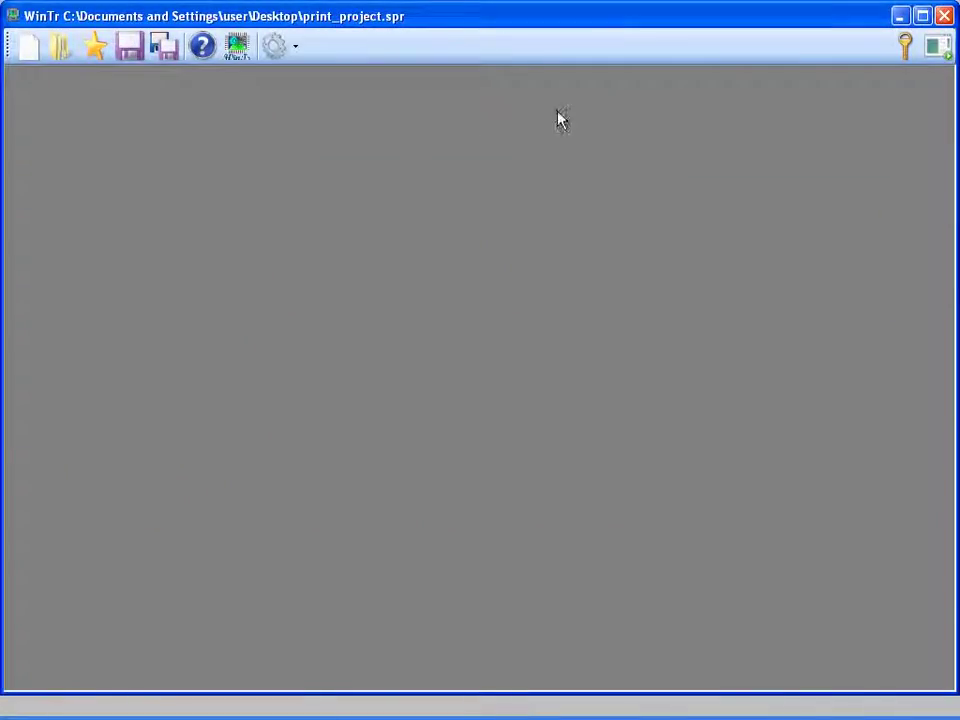
click(288, 50)
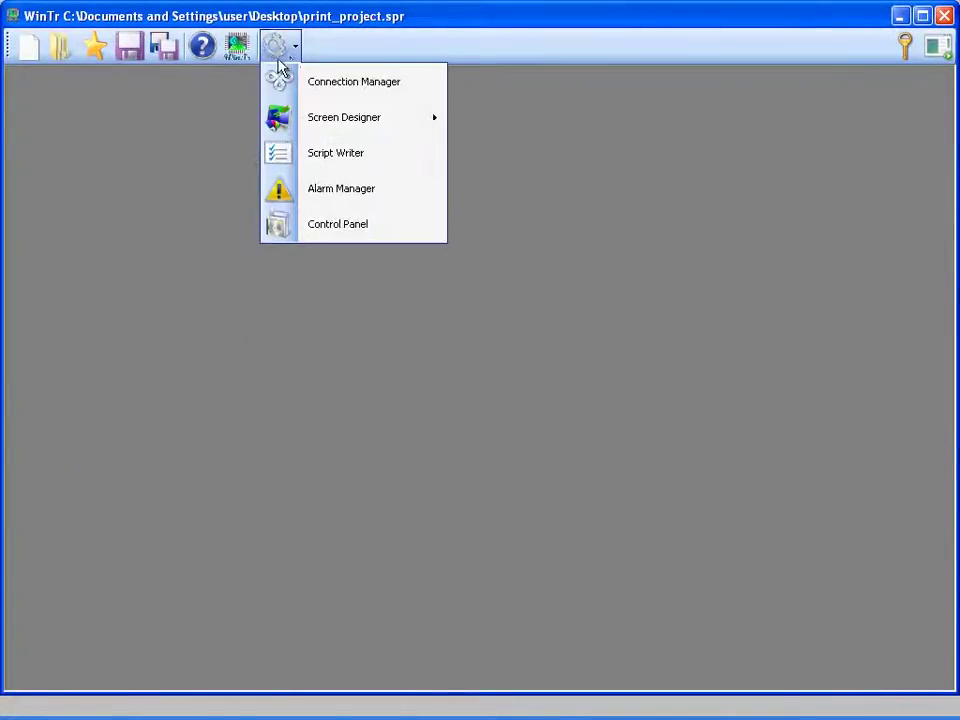
click(280, 193)
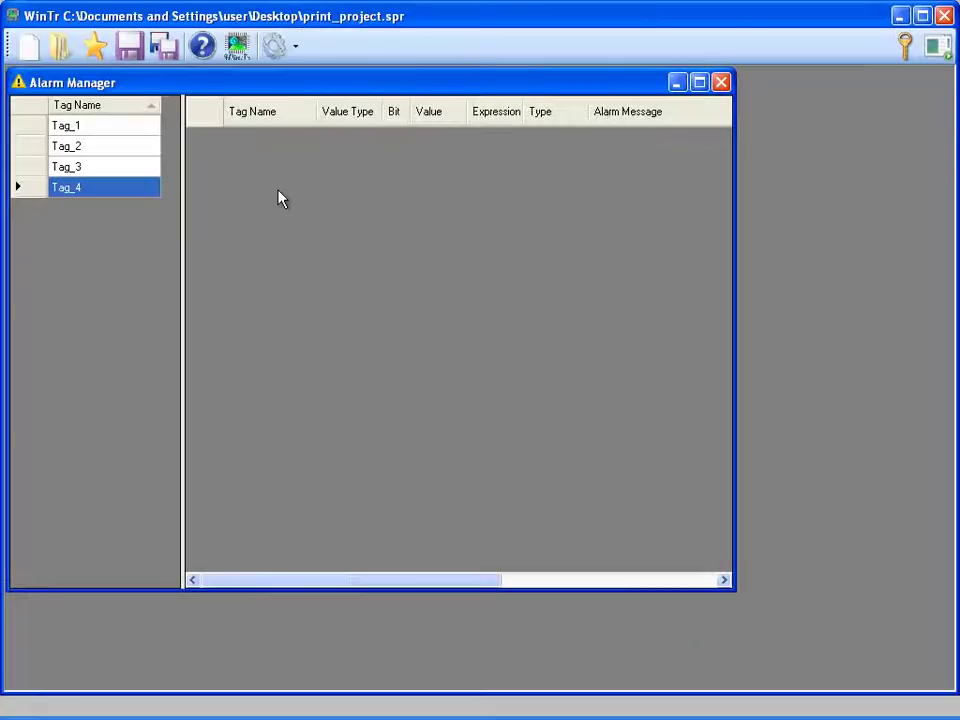
right_click(152, 189)
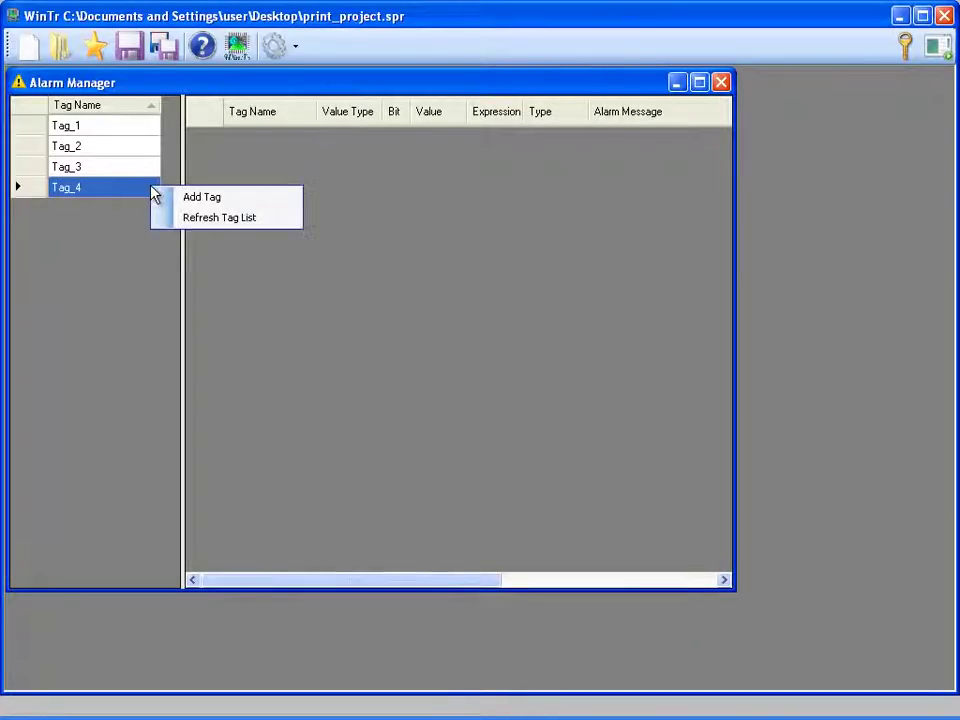
click(200, 197)
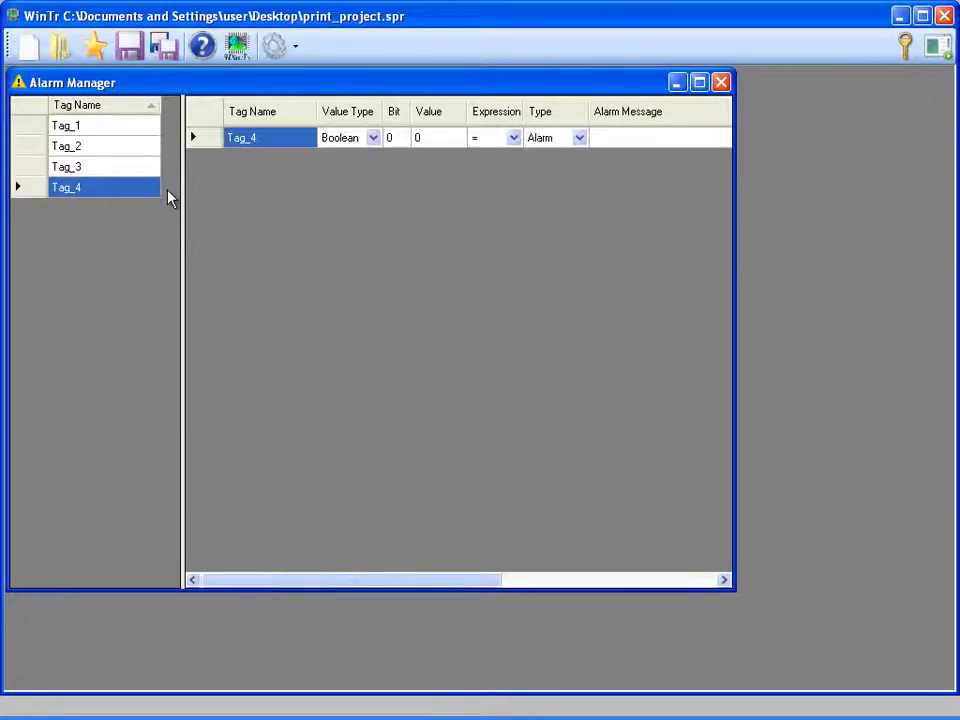
Set the Tag_4 alarm to trigger at value 1 with the message 'Printing'.
click(427, 140)
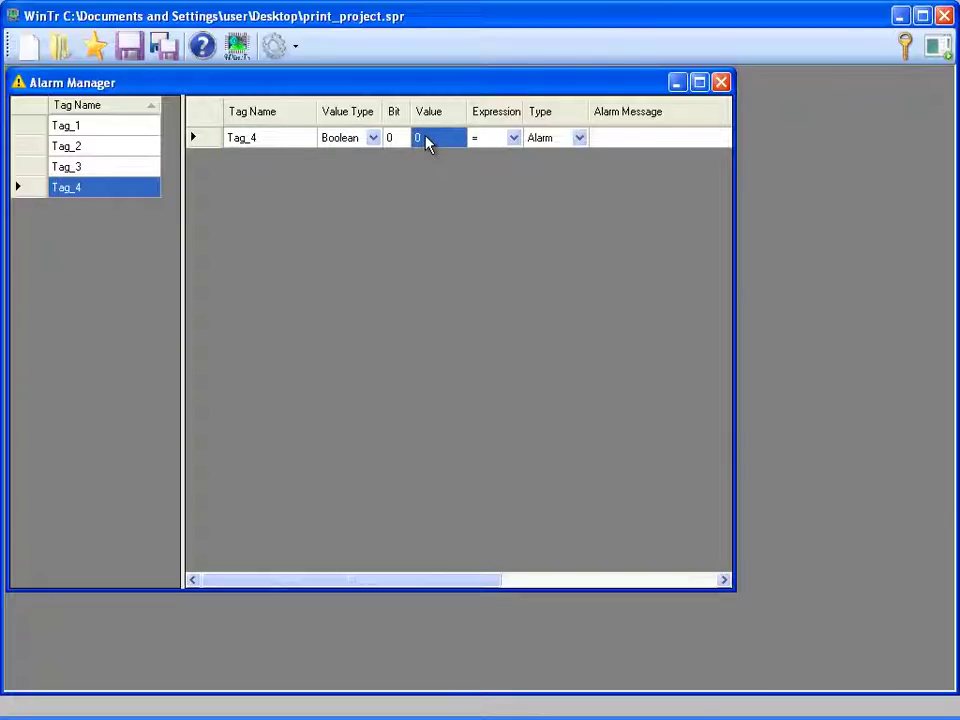
text(1)
click(620, 140)
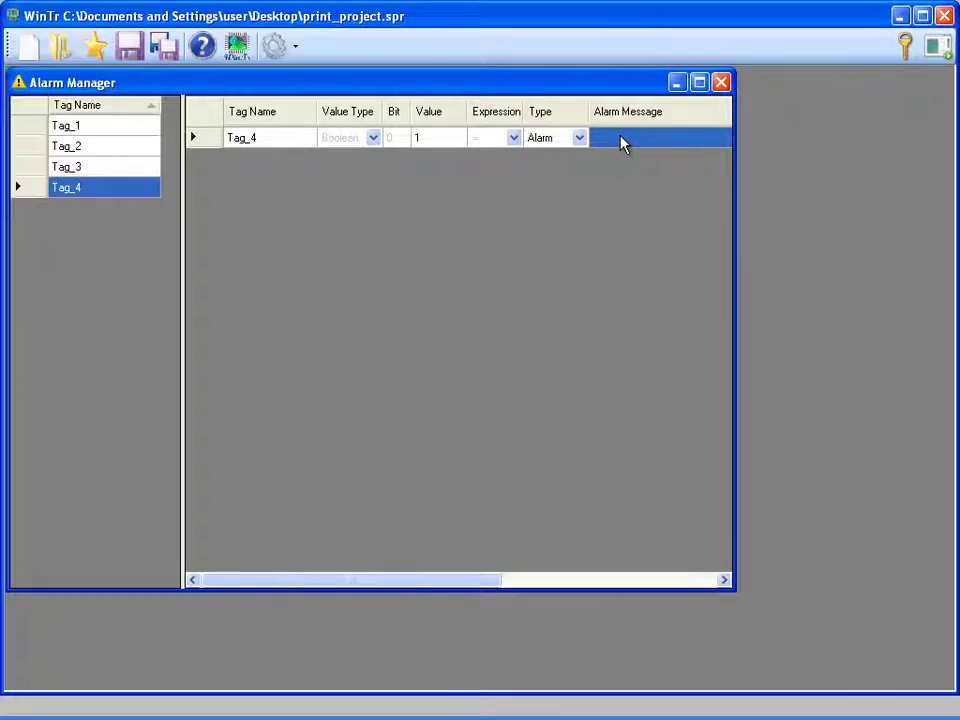
click(620, 140)
text(Printing)
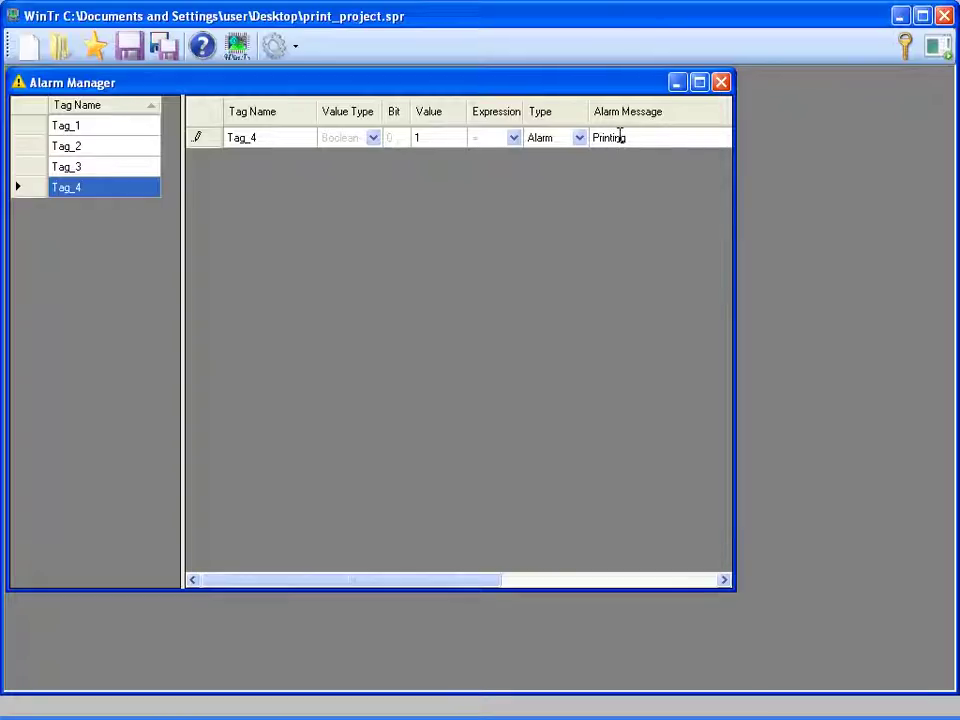
key(Return)
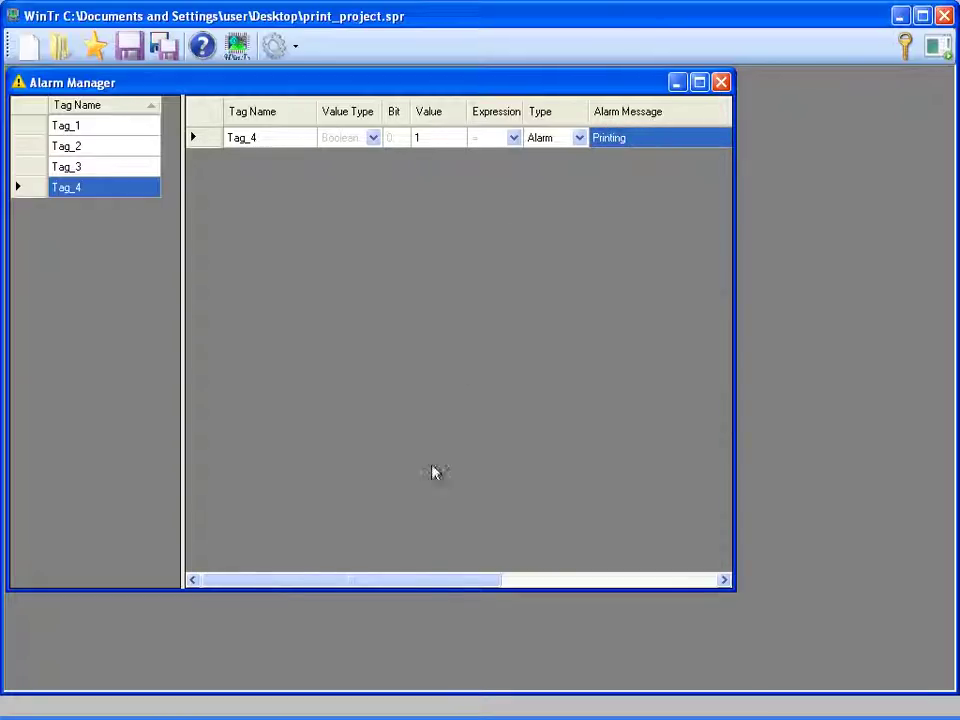
Give the Printing alarm an activated function that prints the Print Template document.
drag(420, 578, 664, 578)
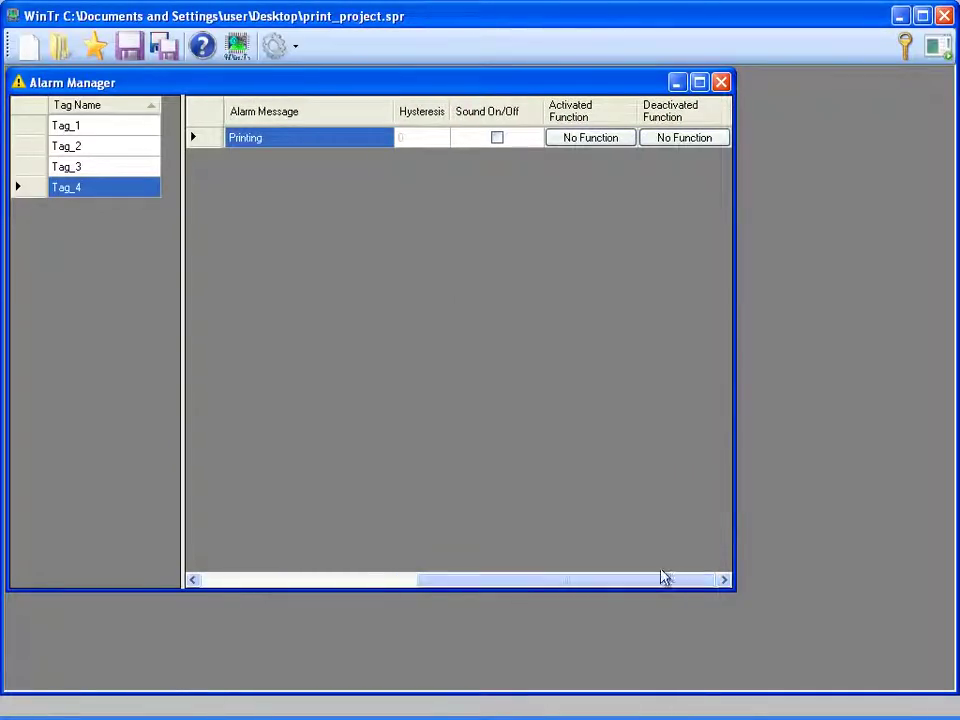
click(577, 140)
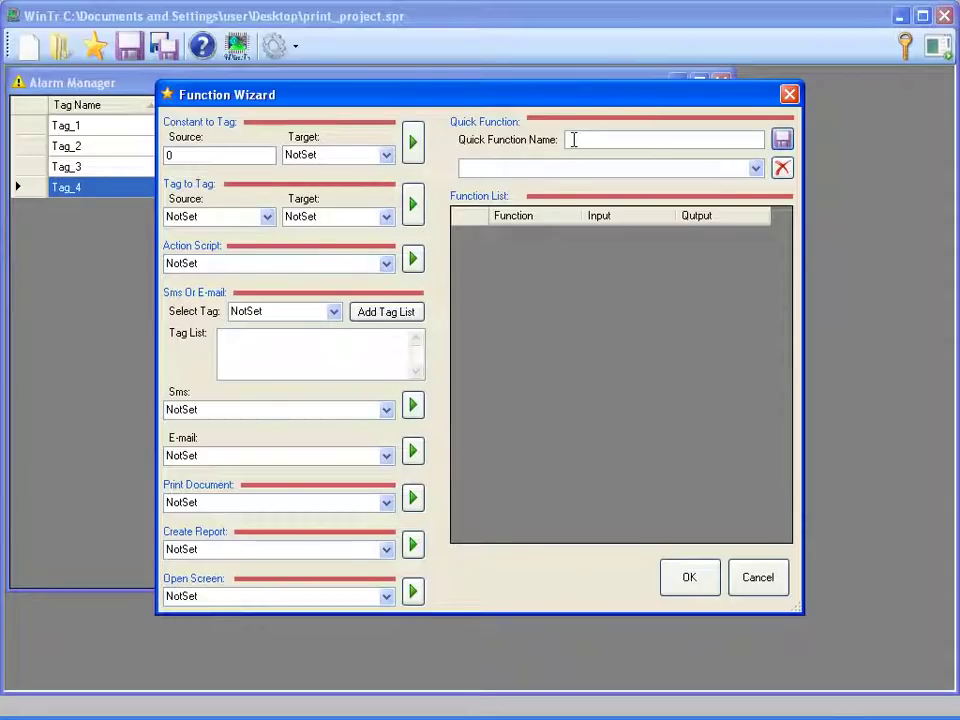
click(387, 503)
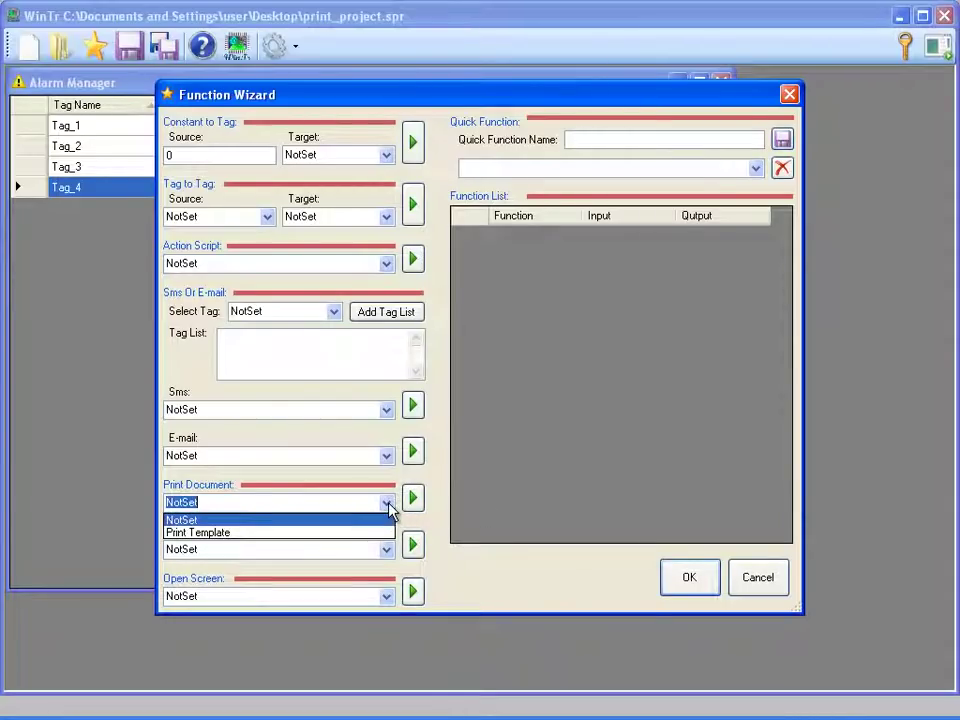
click(344, 533)
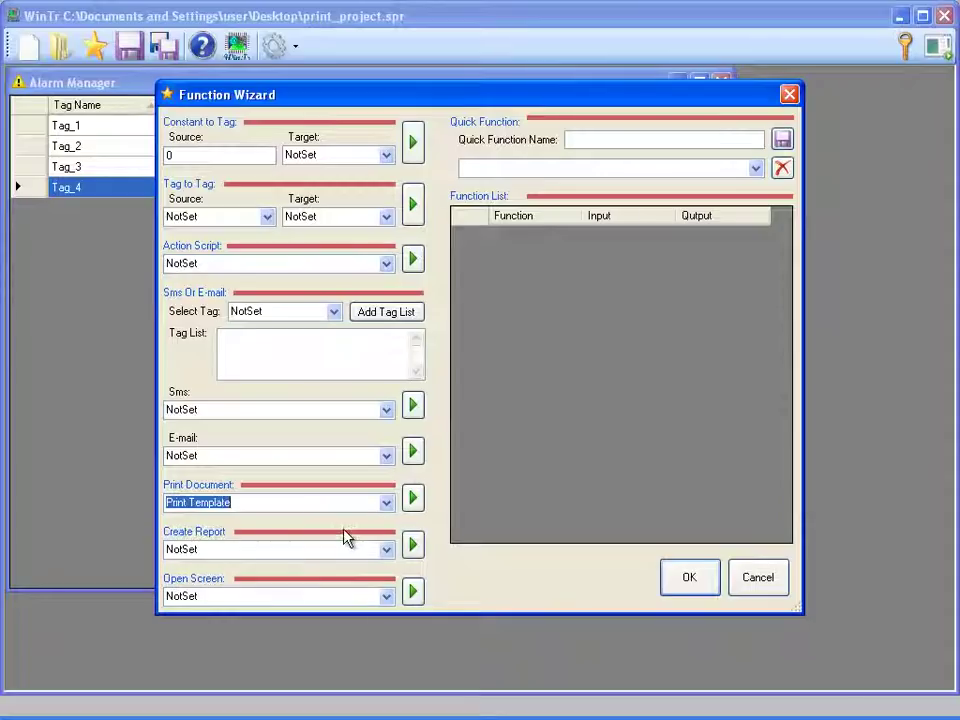
click(413, 505)
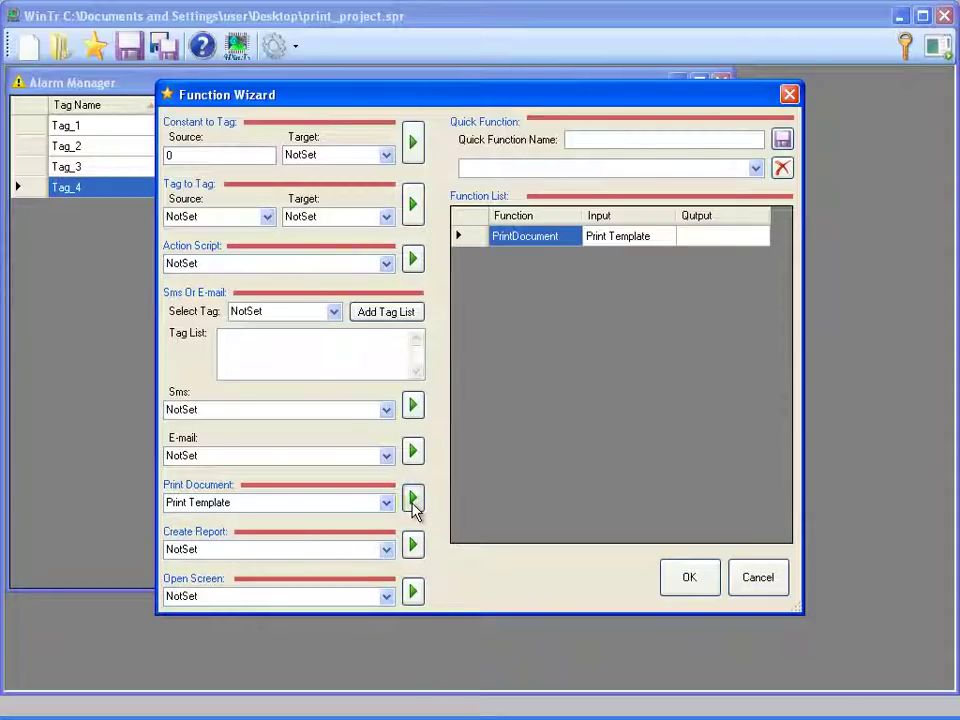
click(686, 580)
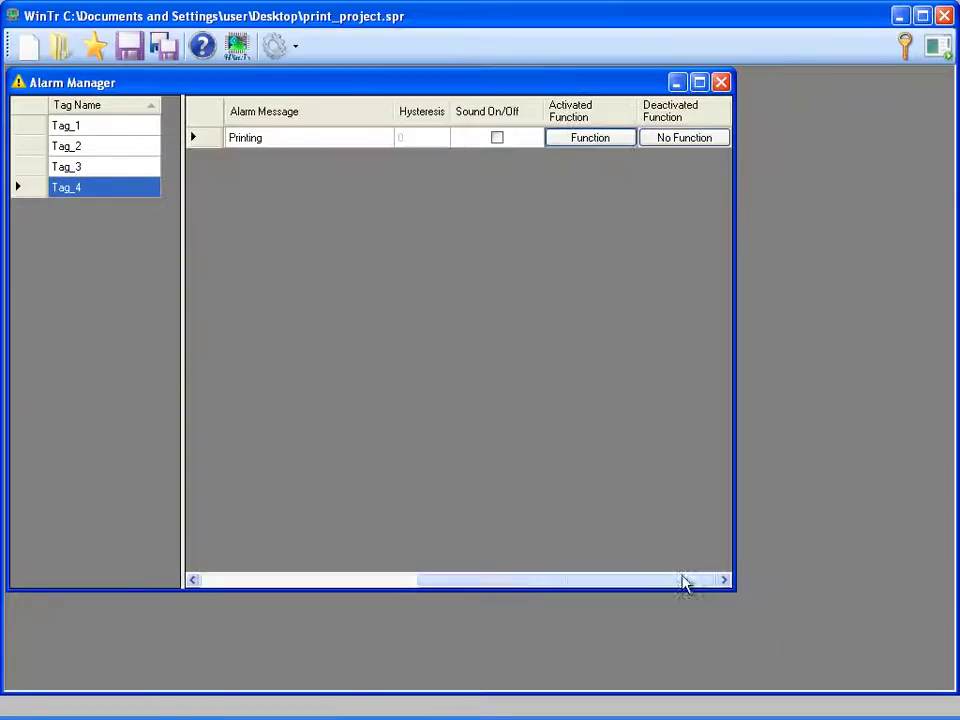
Create Screen_1 and place an alarm view near its top.
click(721, 82)
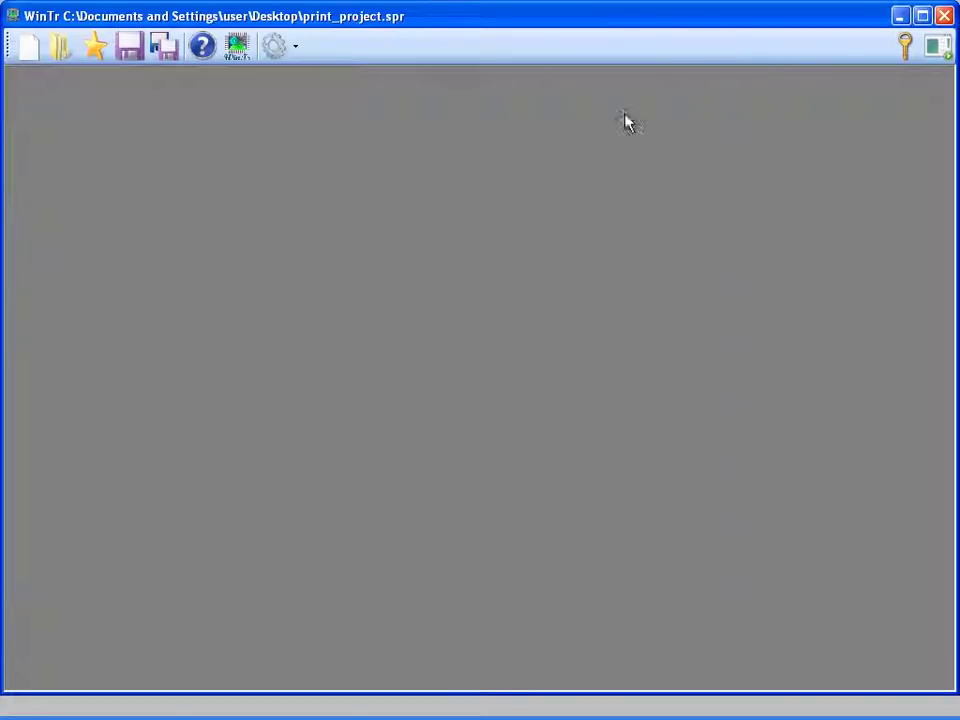
click(292, 58)
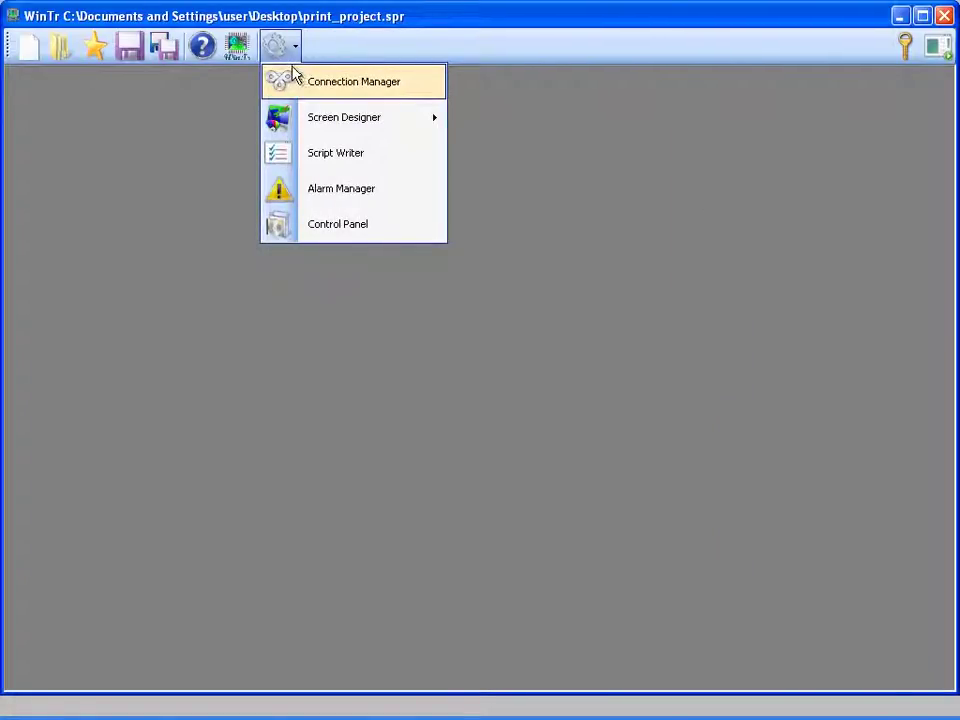
mouse_move(379, 120)
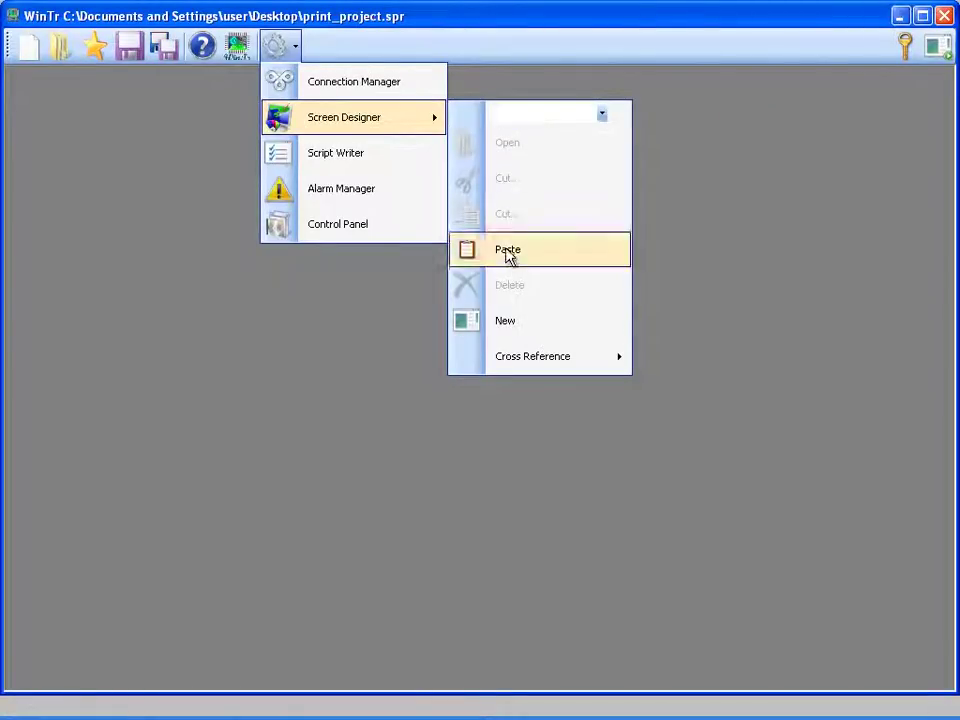
click(505, 320)
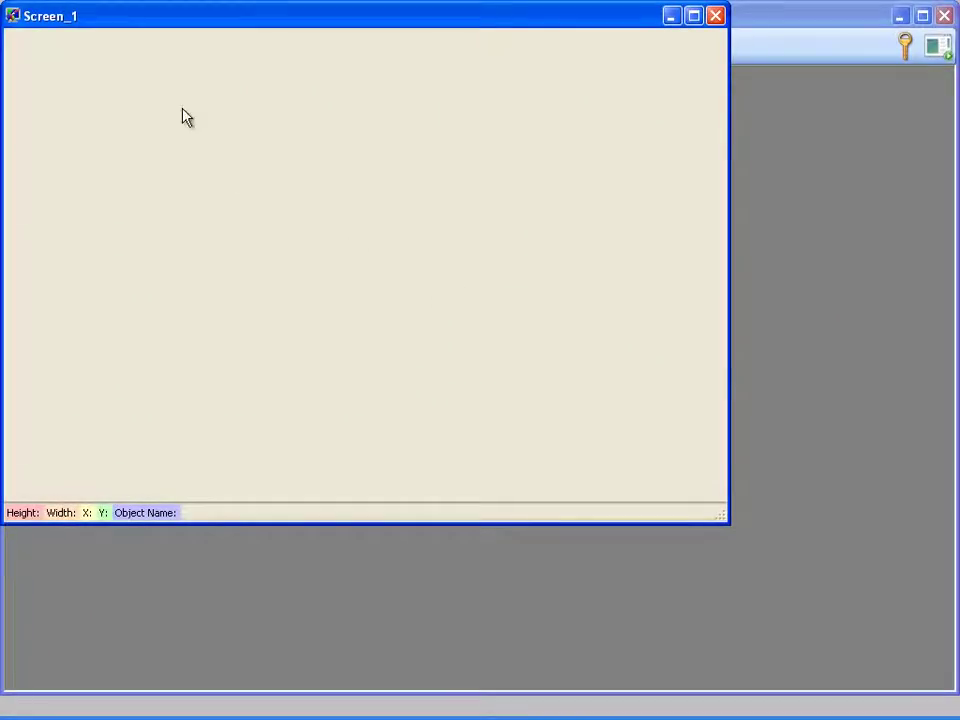
right_click(168, 77)
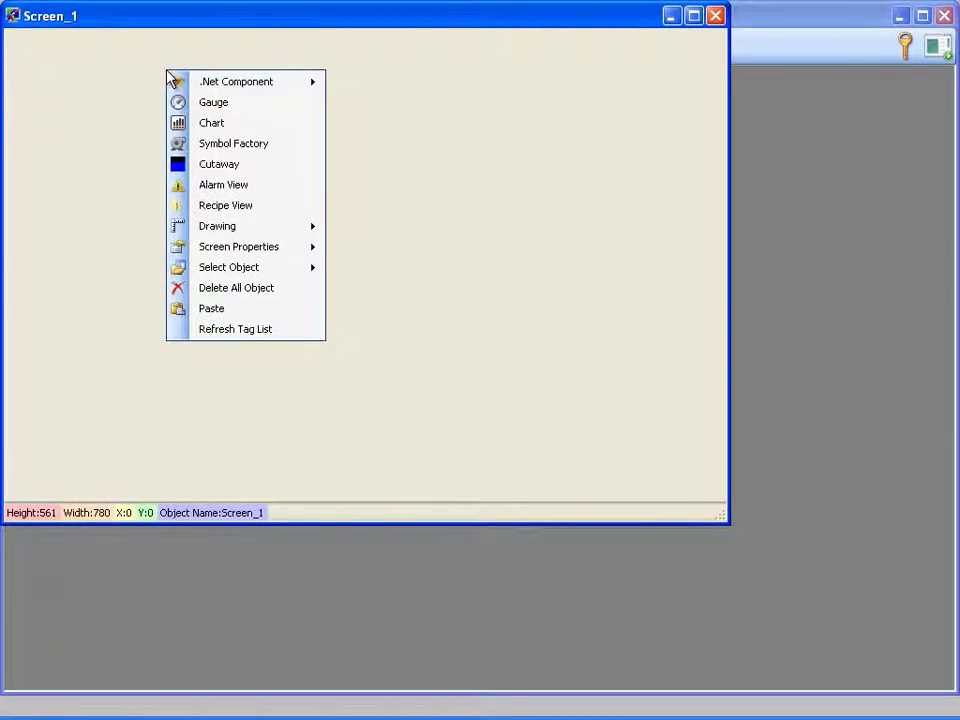
click(205, 185)
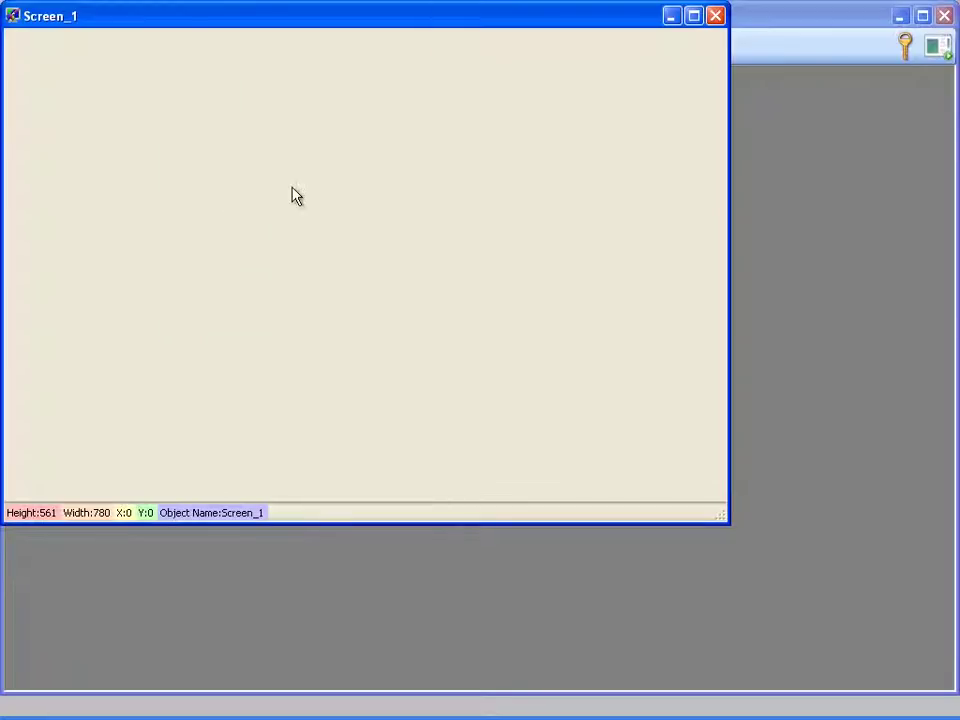
drag(294, 191, 204, 167)
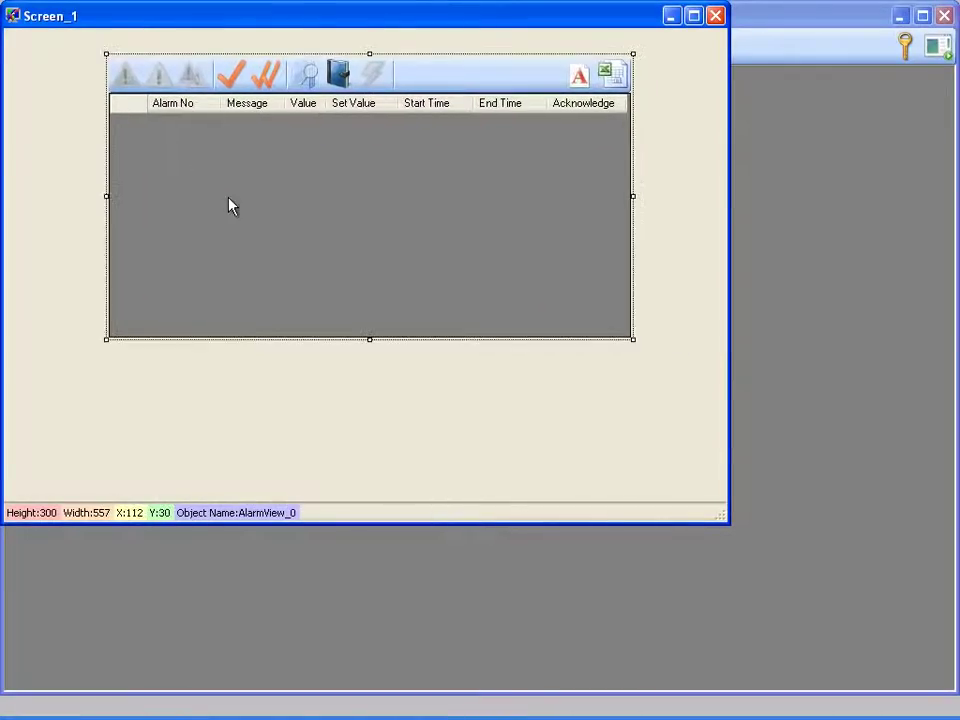
Add a .Net Button, Button_0, and position it below the alarm view.
right_click(218, 384)
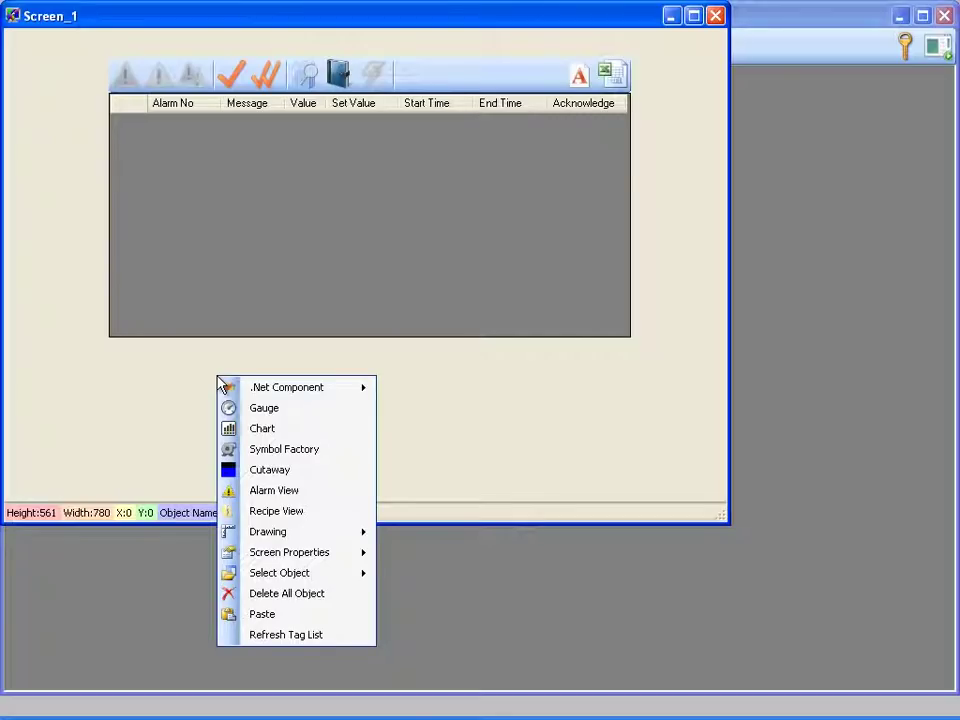
mouse_move(258, 388)
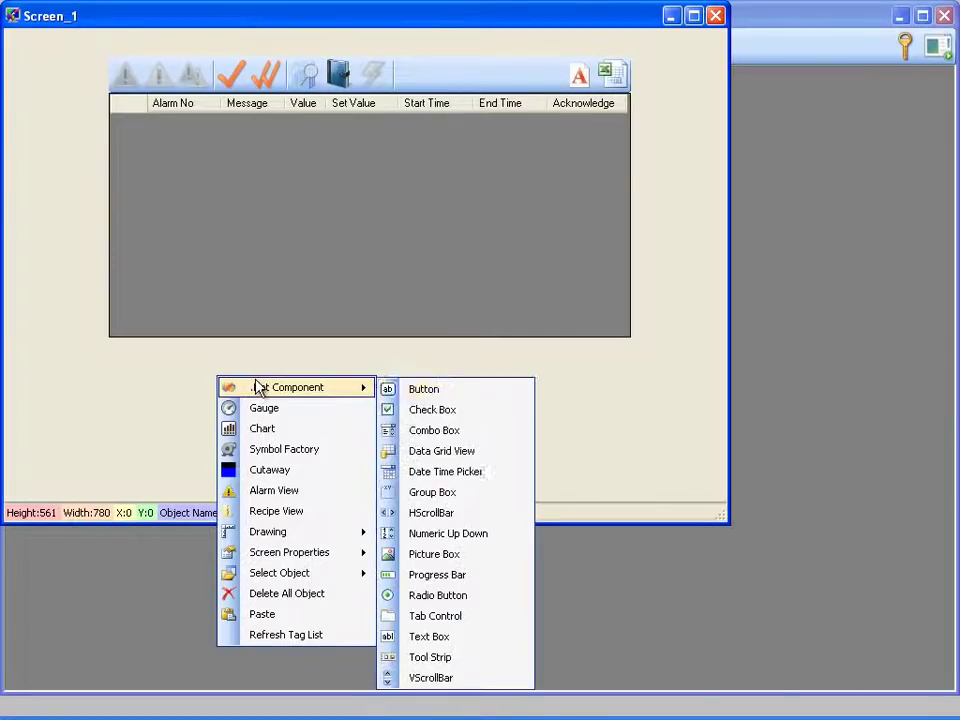
click(399, 397)
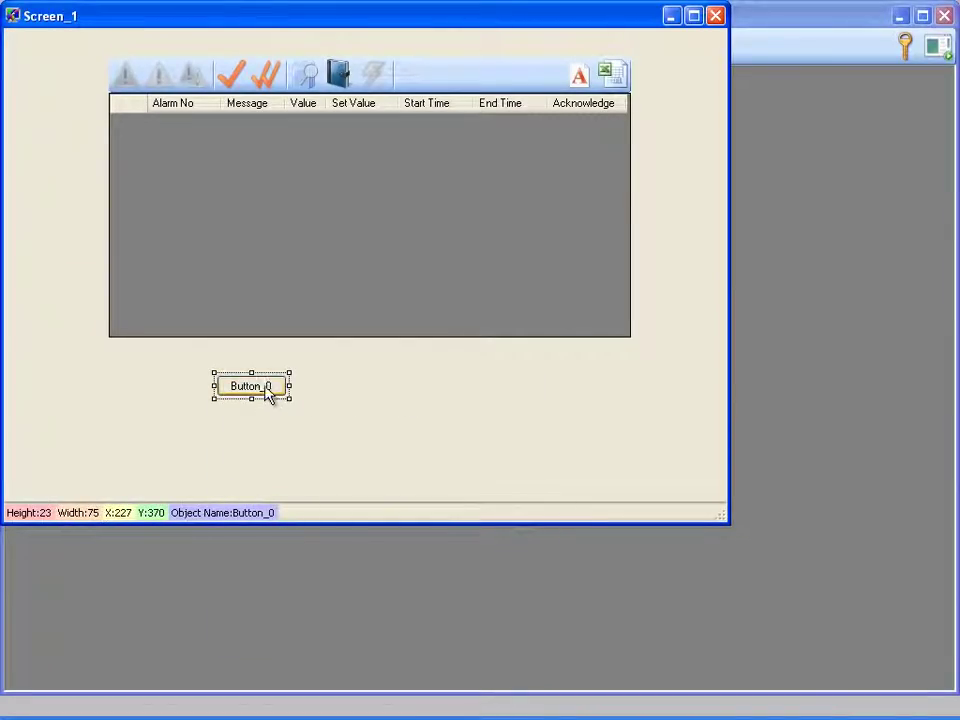
drag(265, 392, 371, 373)
Set Button_0's Mouse Down function to print the Print Template document.
right_click(371, 378)
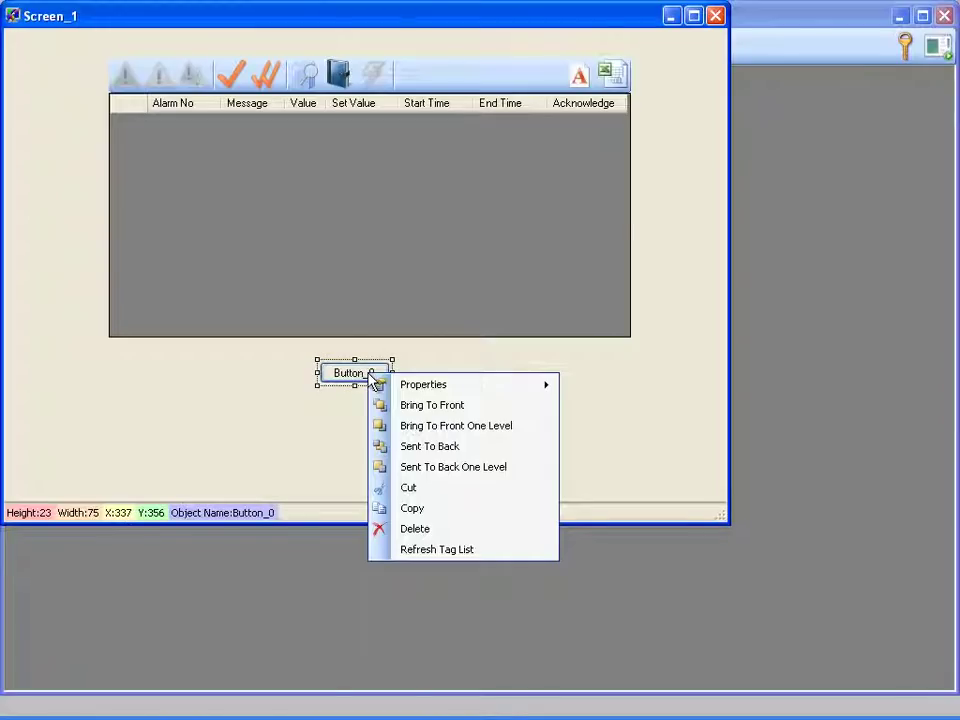
mouse_move(444, 387)
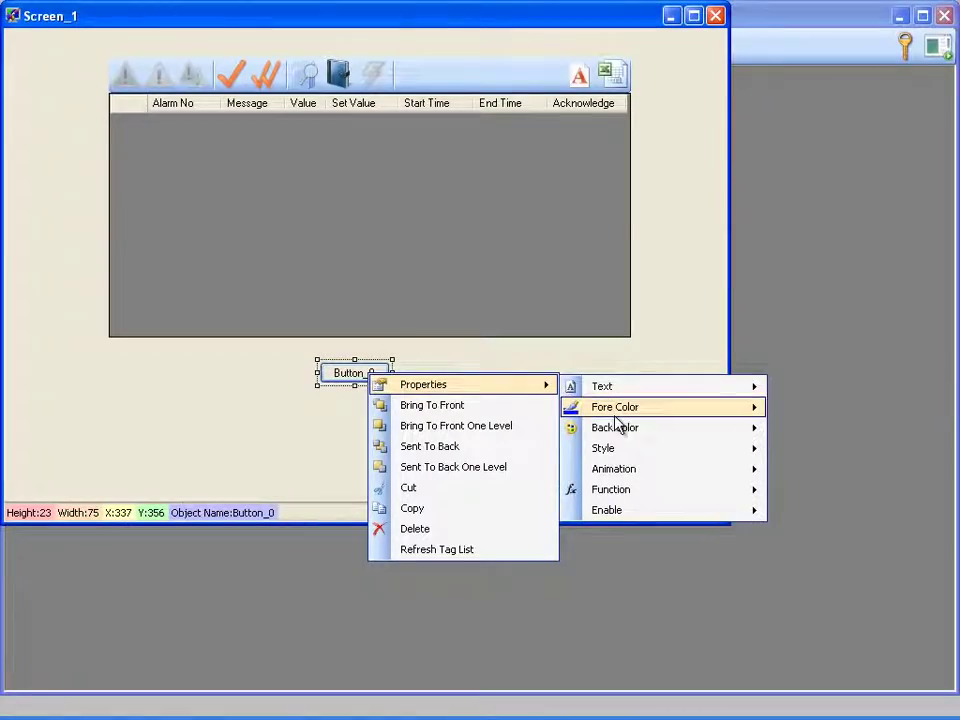
mouse_move(654, 497)
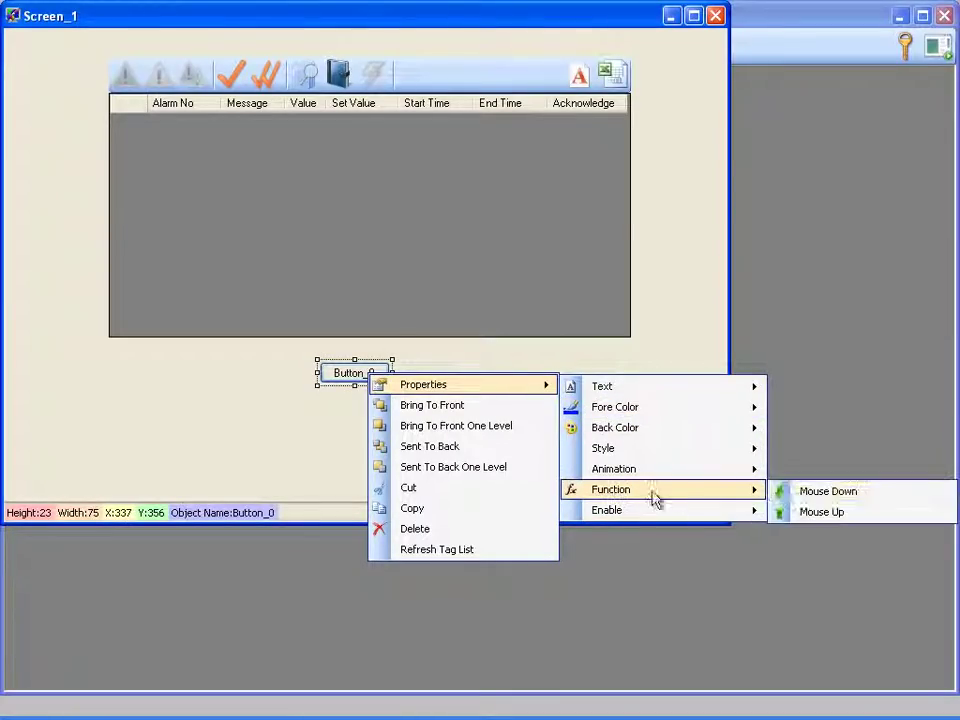
click(806, 493)
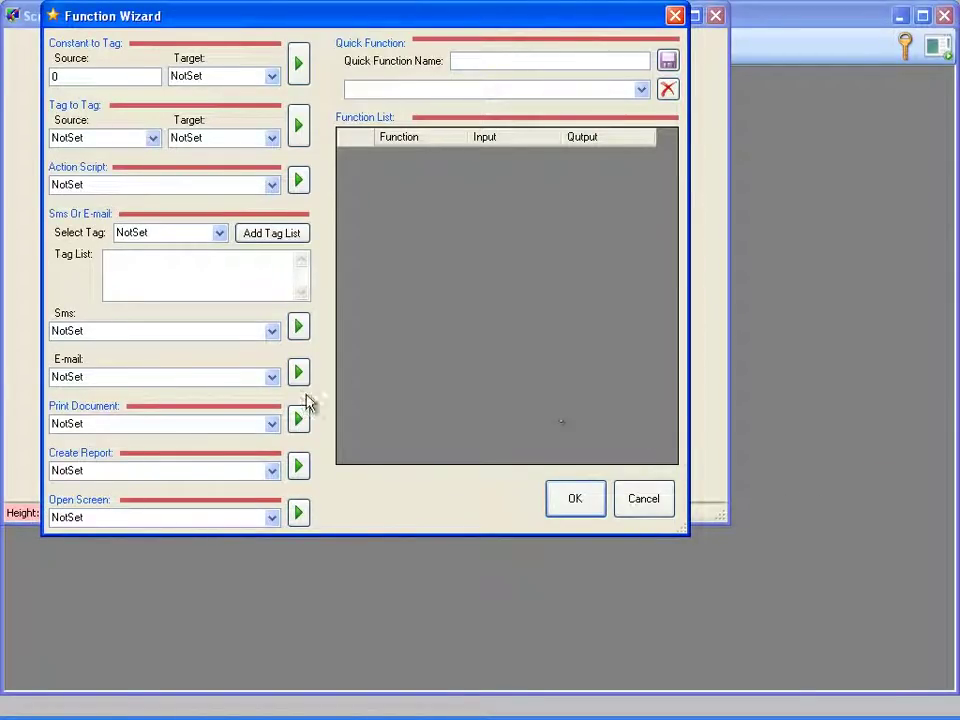
click(271, 424)
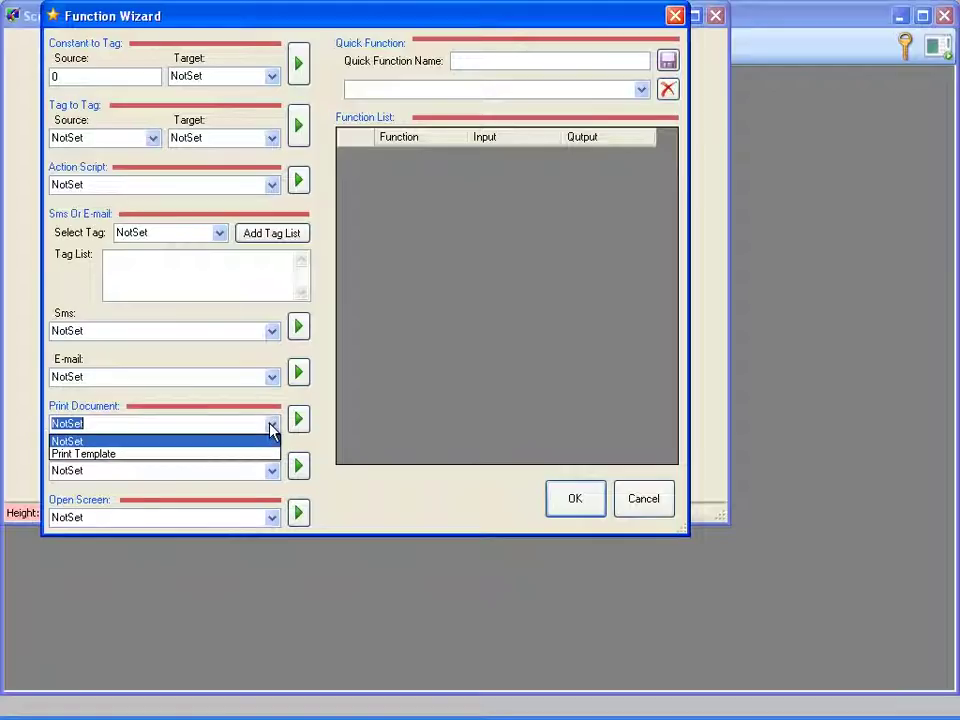
click(210, 455)
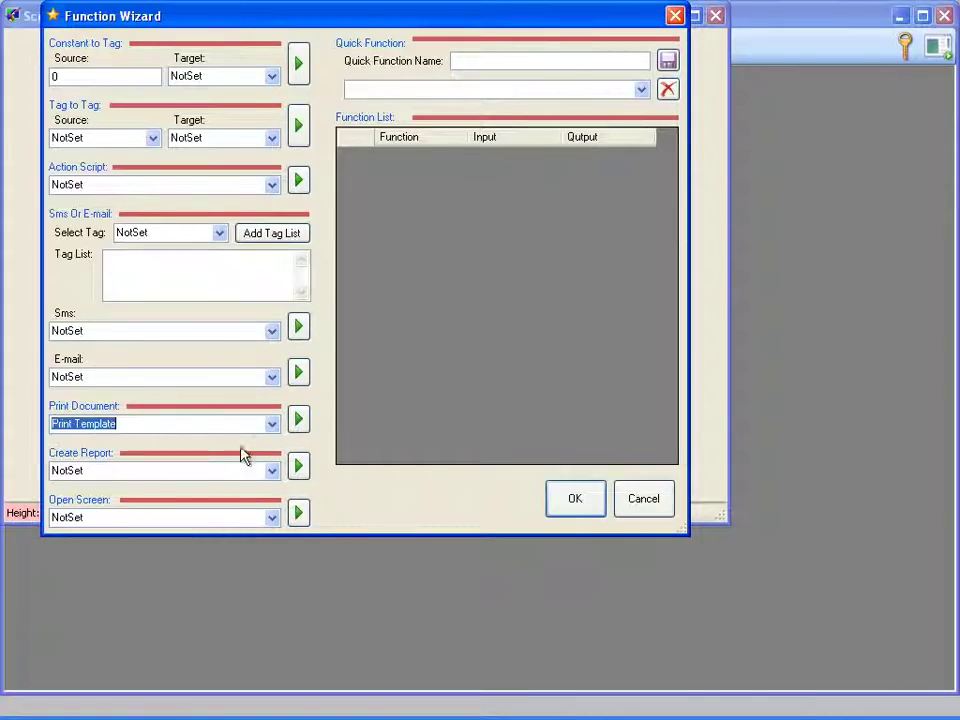
click(298, 422)
click(298, 422)
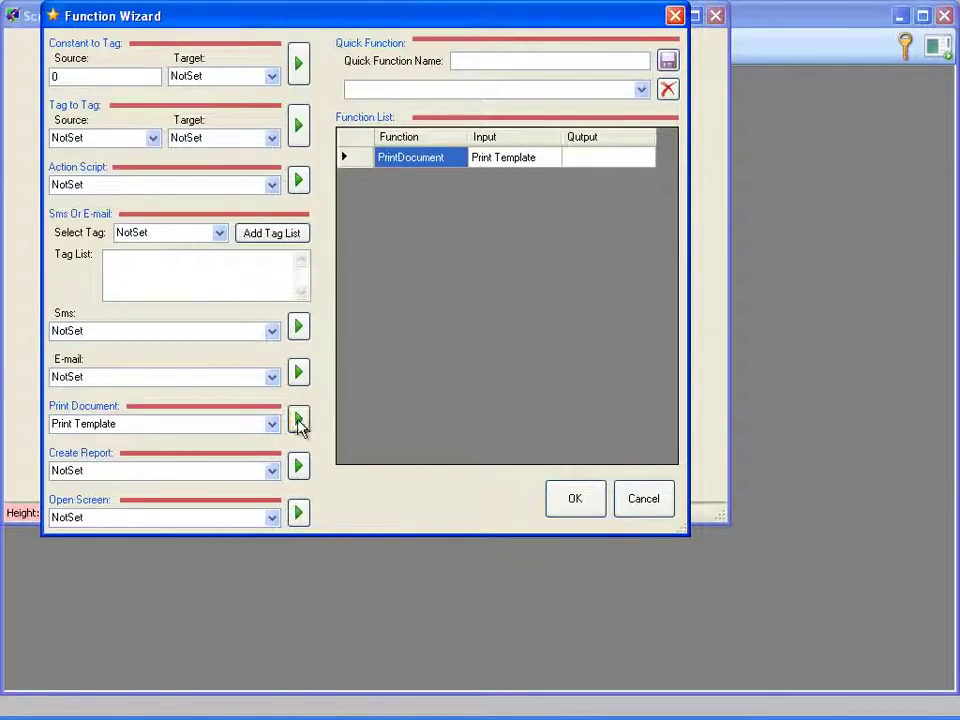
click(566, 498)
click(604, 451)
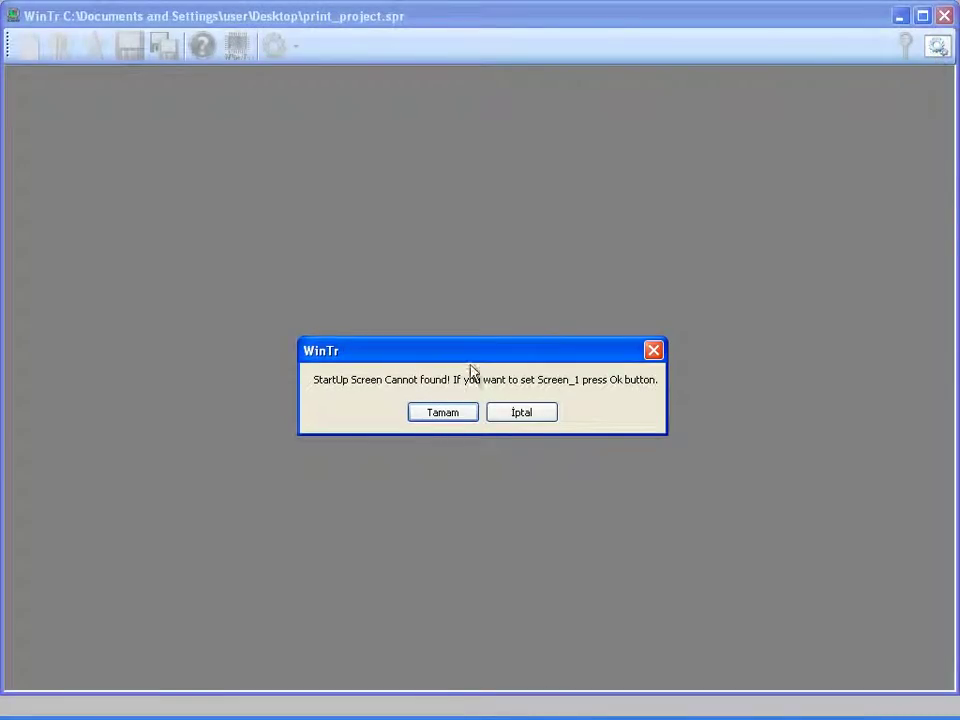
Accept Screen_1 as the startup screen and press Button_0 in runtime to test printing.
click(442, 412)
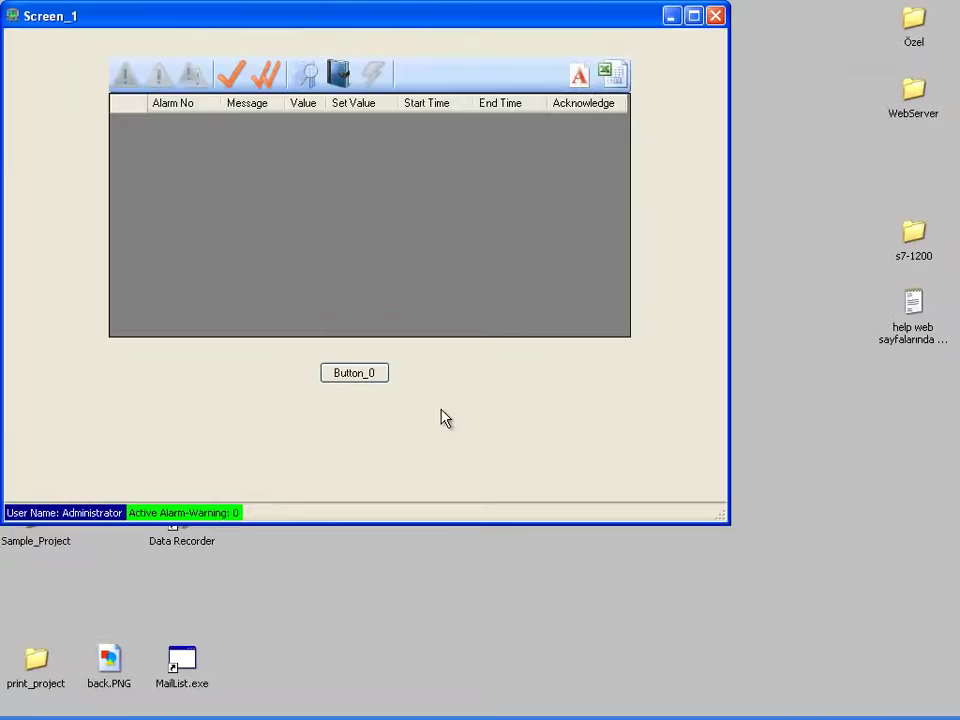
click(356, 374)
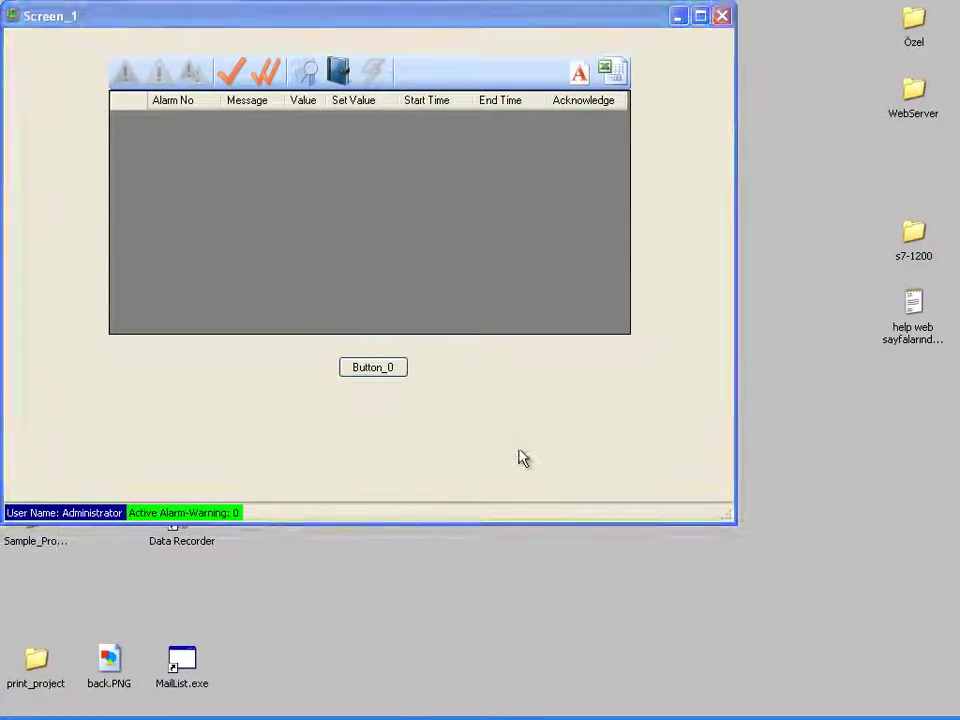
Close the runtime window and reopen Screen_1 in the Screen Designer.
click(721, 16)
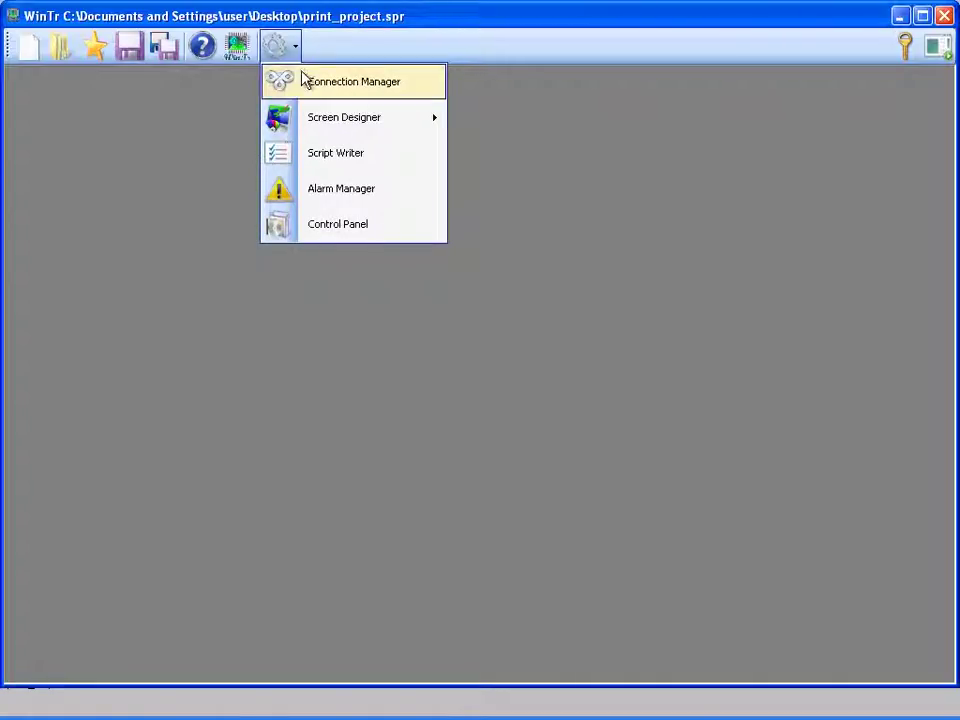
mouse_move(307, 116)
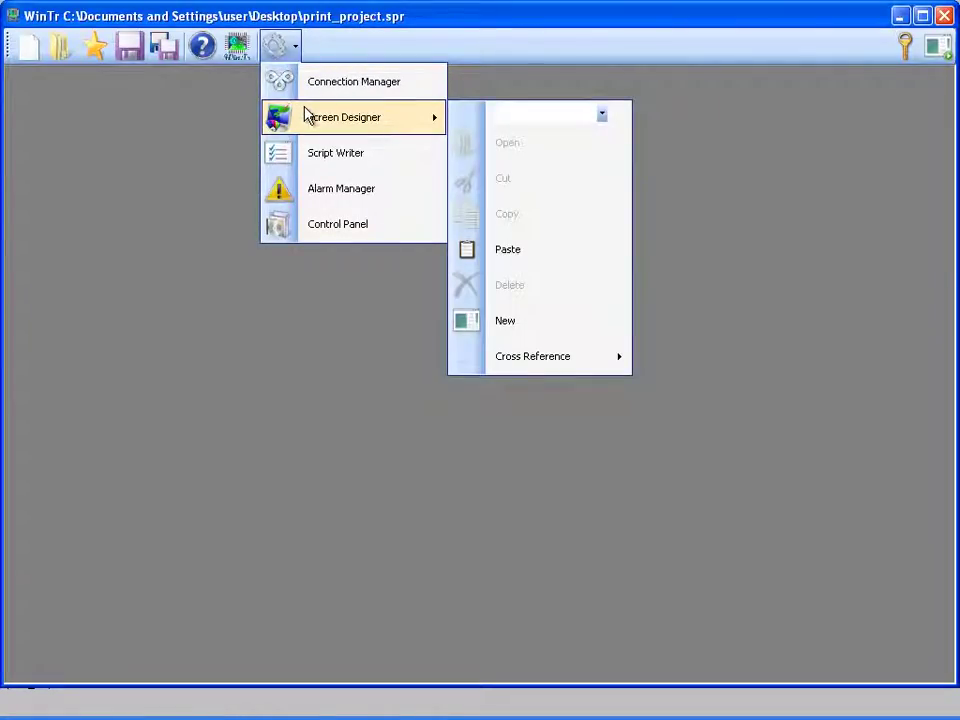
click(517, 116)
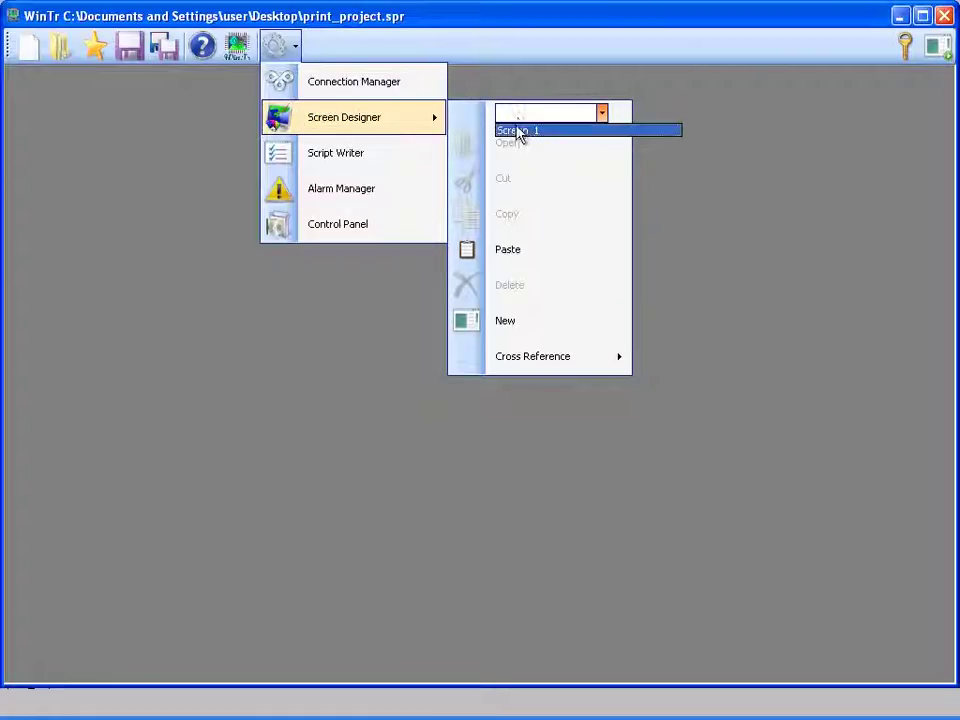
click(516, 132)
click(514, 143)
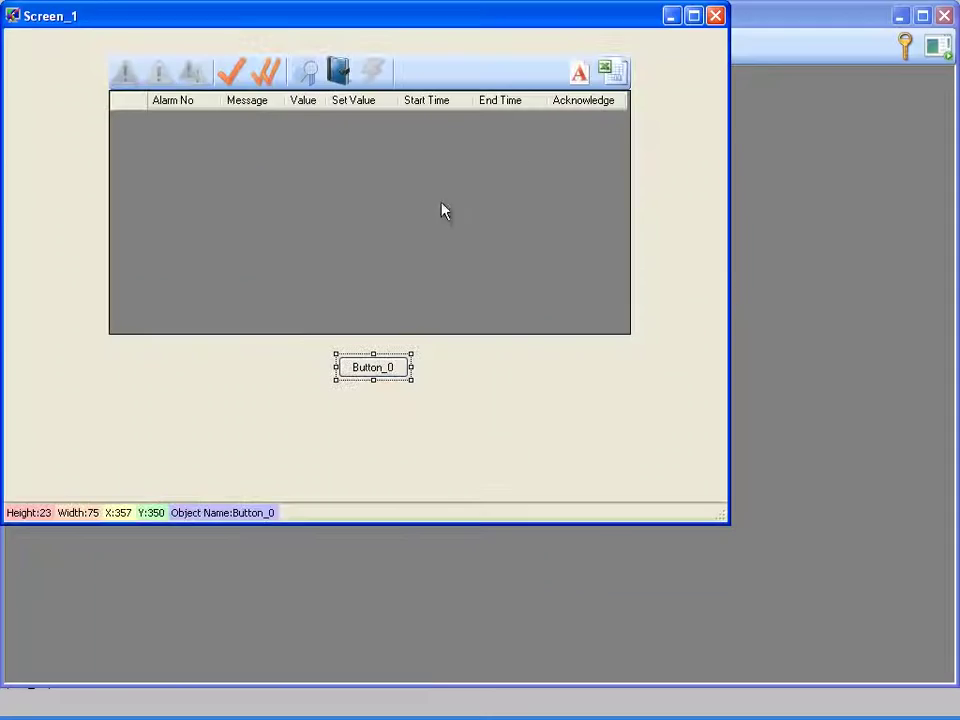
right_click(380, 373)
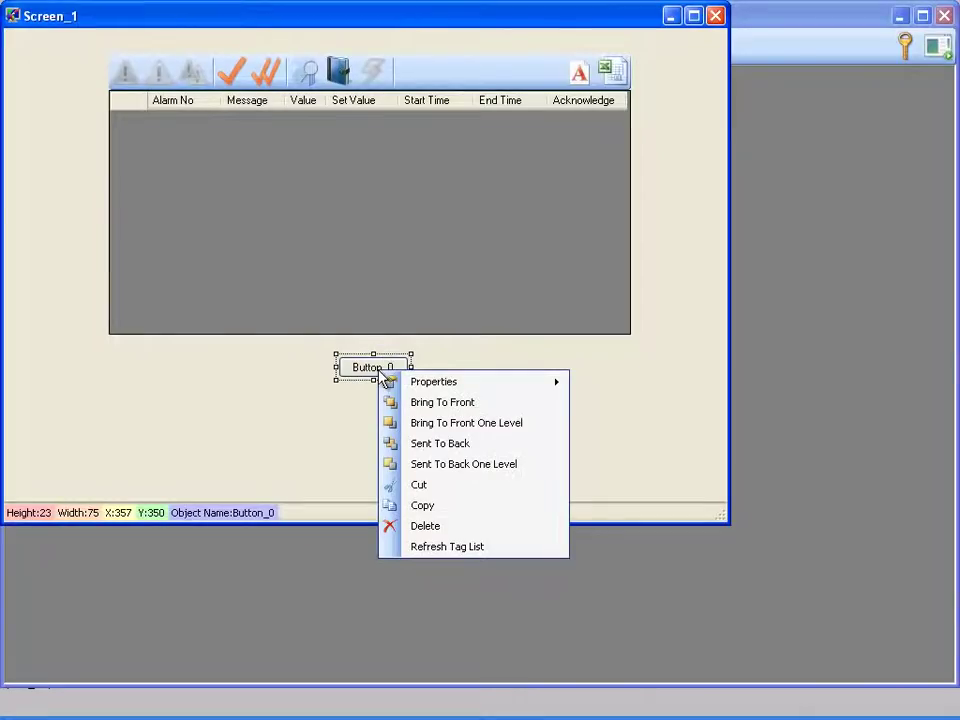
Replace Button_0's PrintDocument action with one writing the constant 1 into Tag_4.
mouse_move(446, 388)
mouse_move(621, 486)
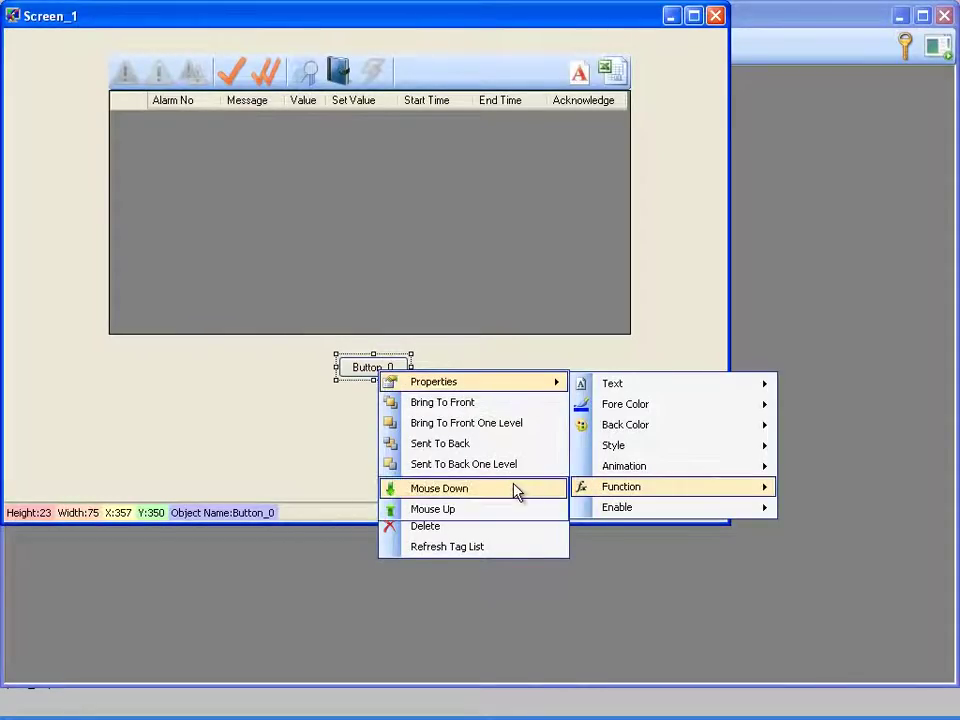
click(513, 494)
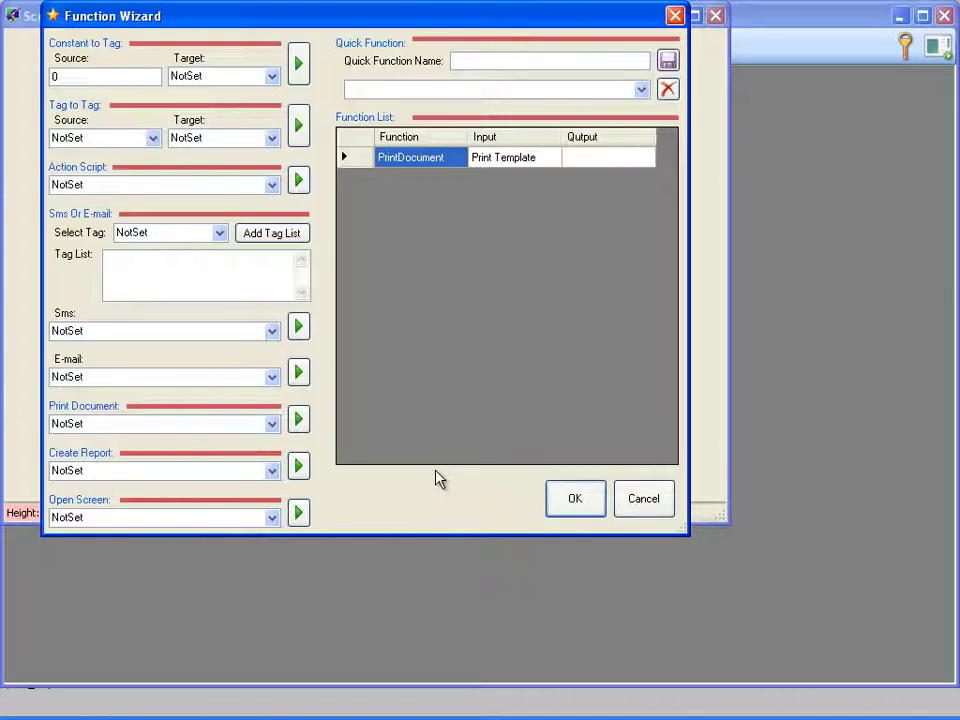
click(344, 158)
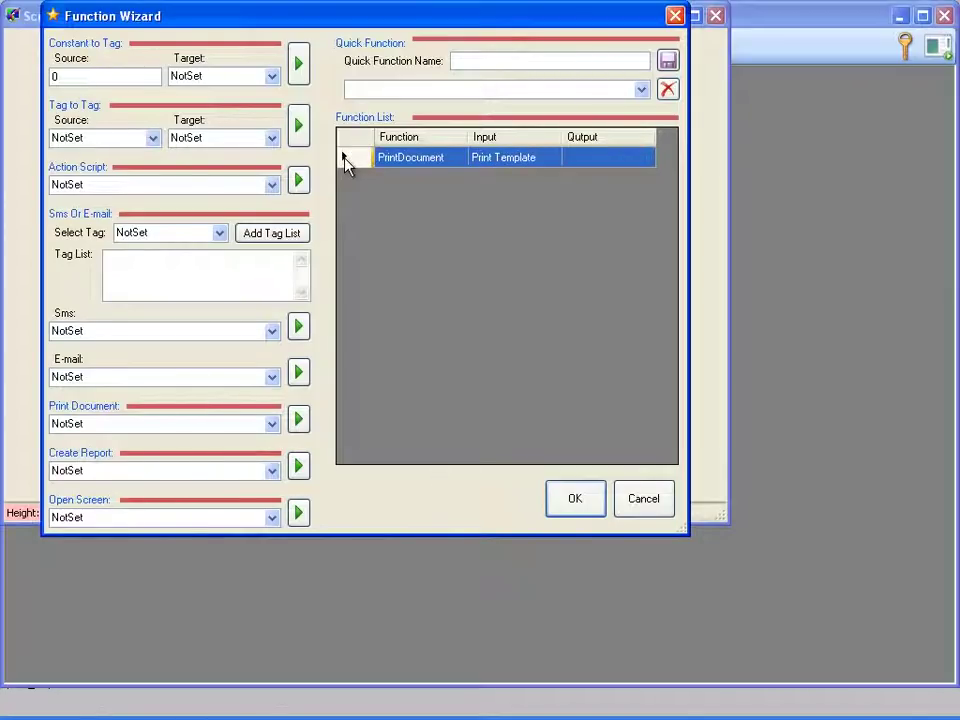
key(Delete)
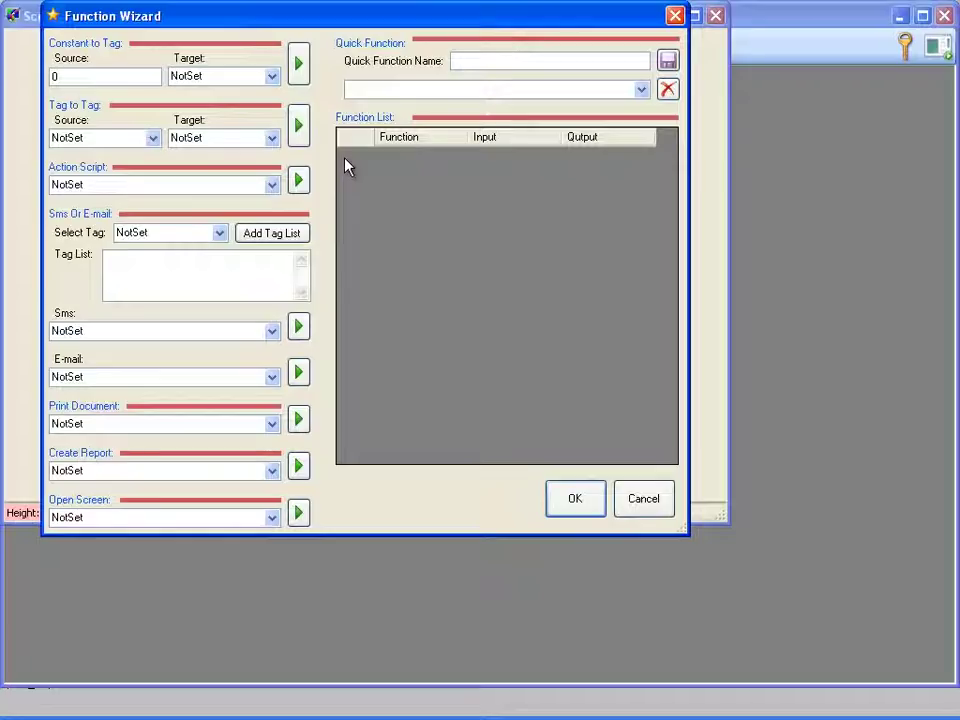
double_click(119, 76)
text(1)
click(272, 77)
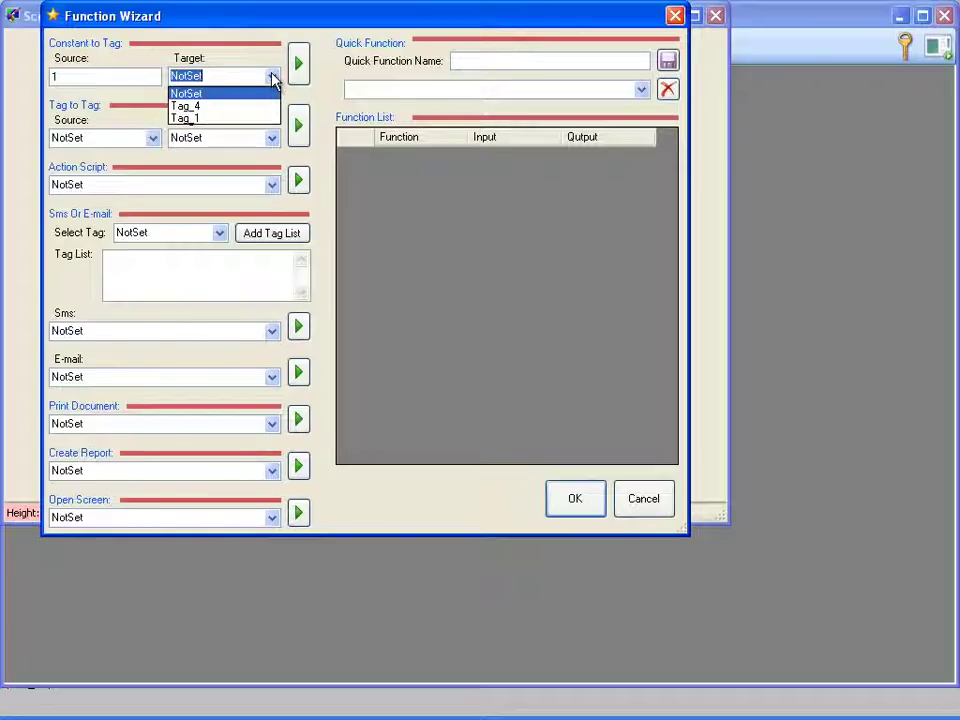
click(228, 106)
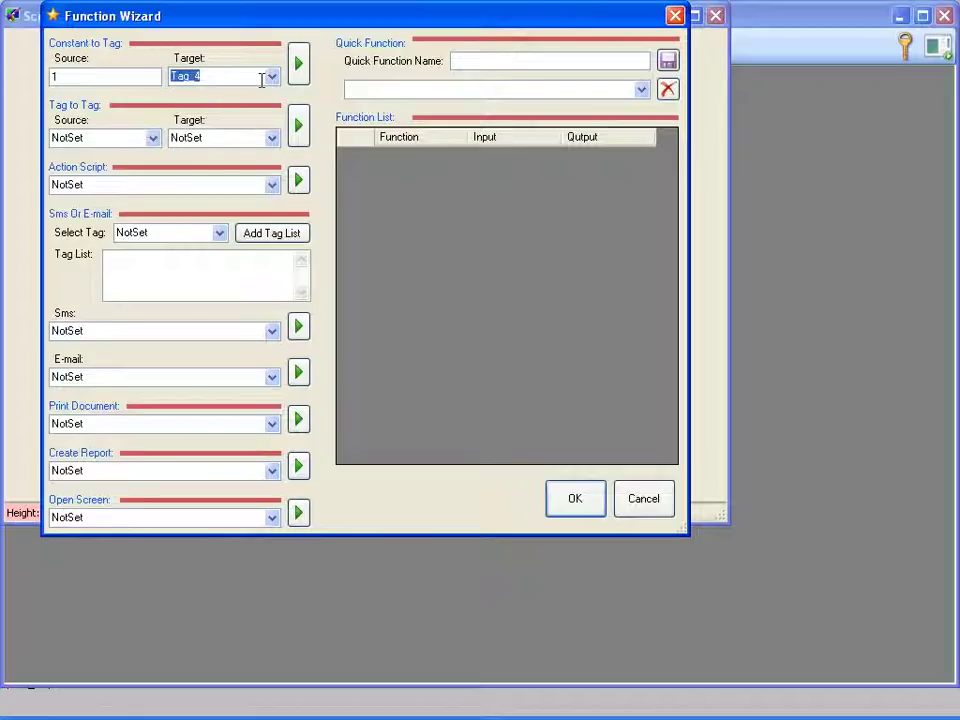
click(298, 65)
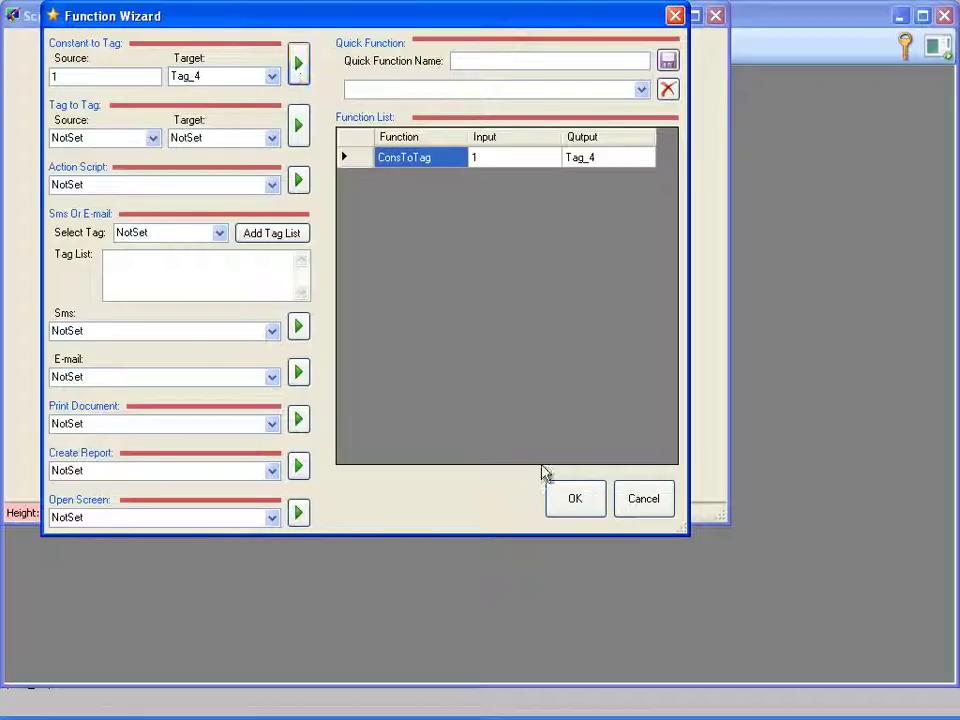
click(561, 499)
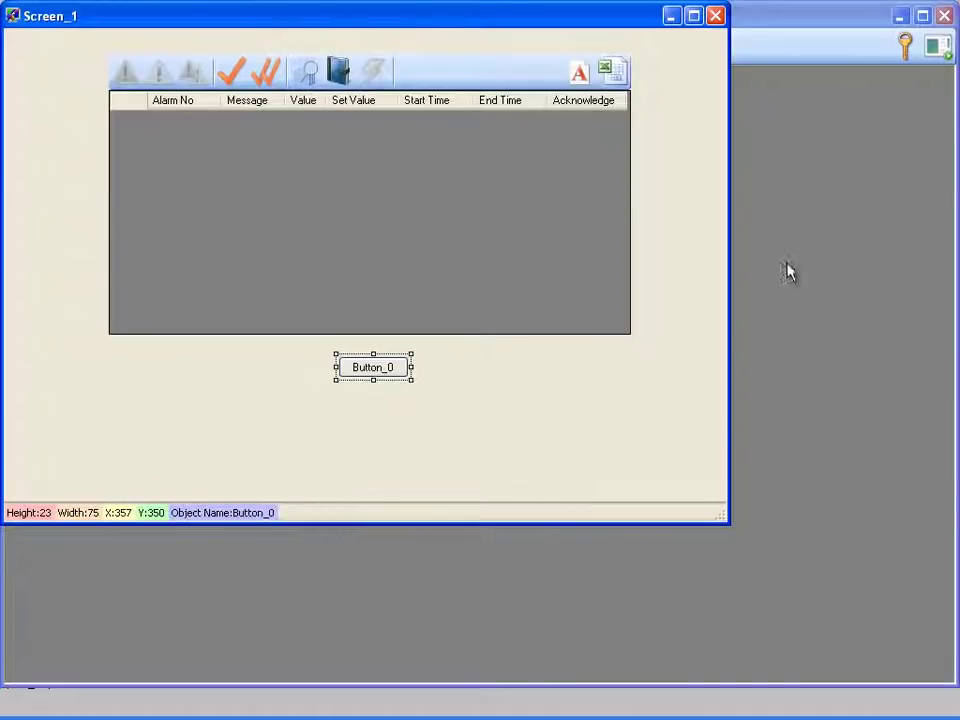
Run the project, press Button_0 to raise the Printing alarm, then close the runtime.
click(937, 55)
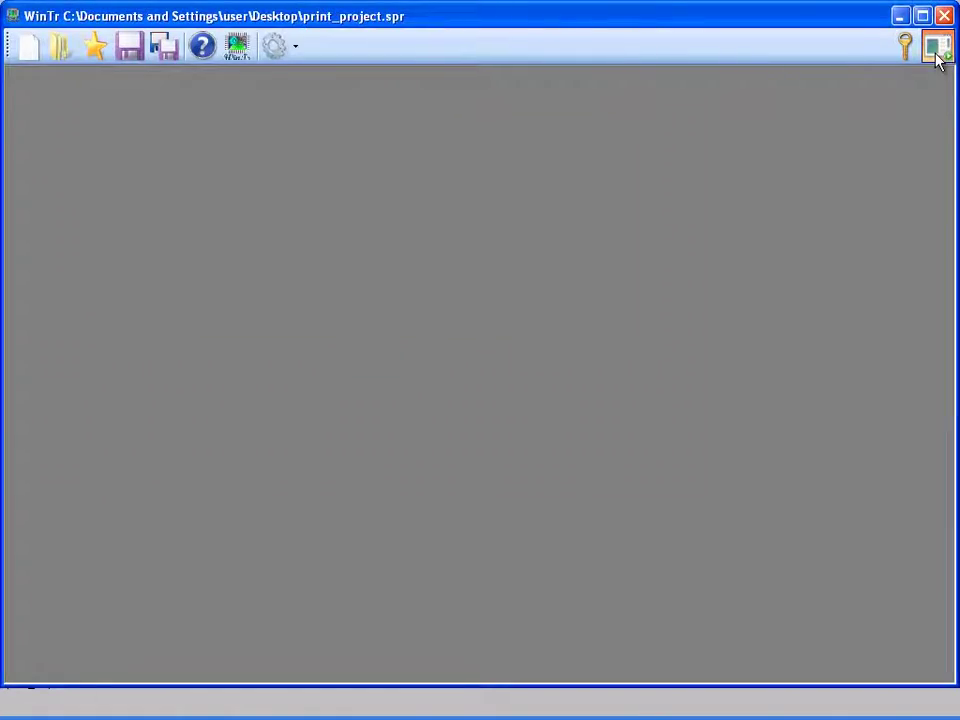
click(937, 55)
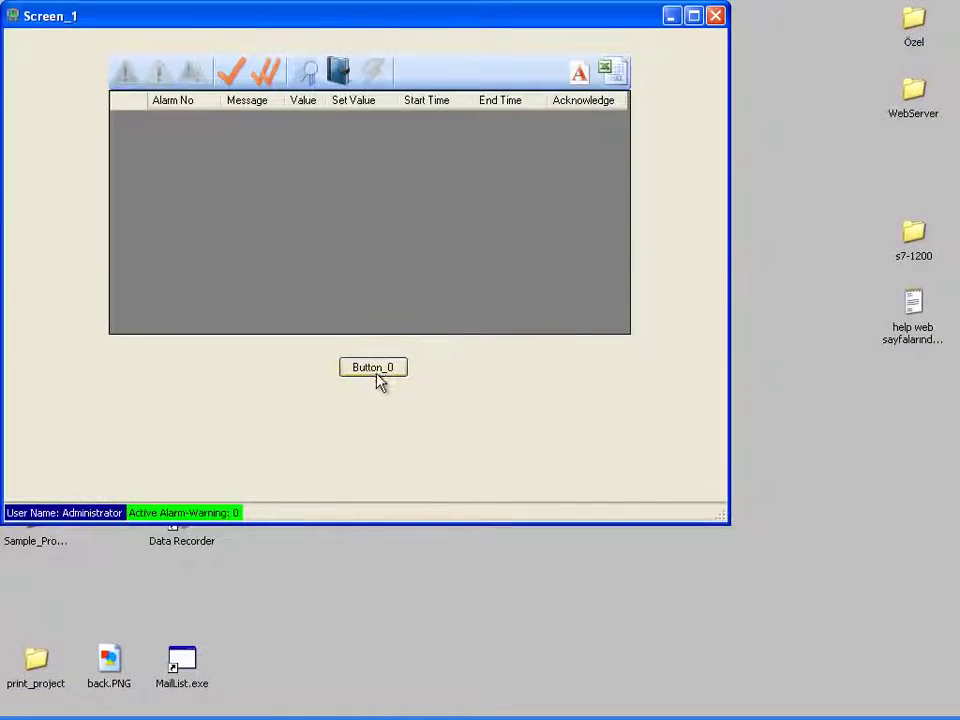
click(383, 372)
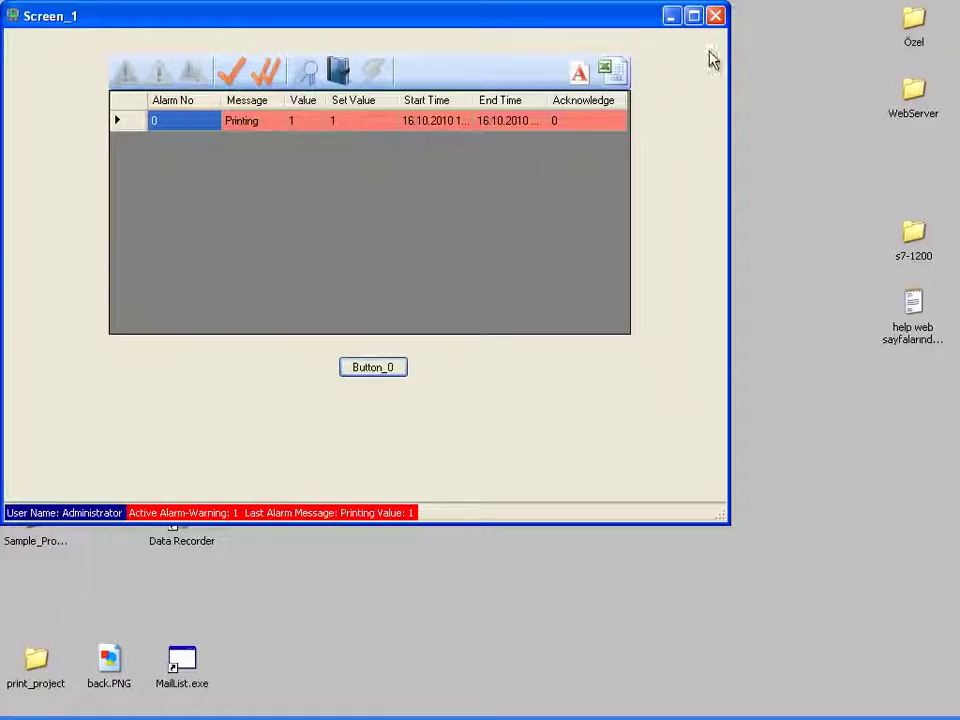
click(716, 16)
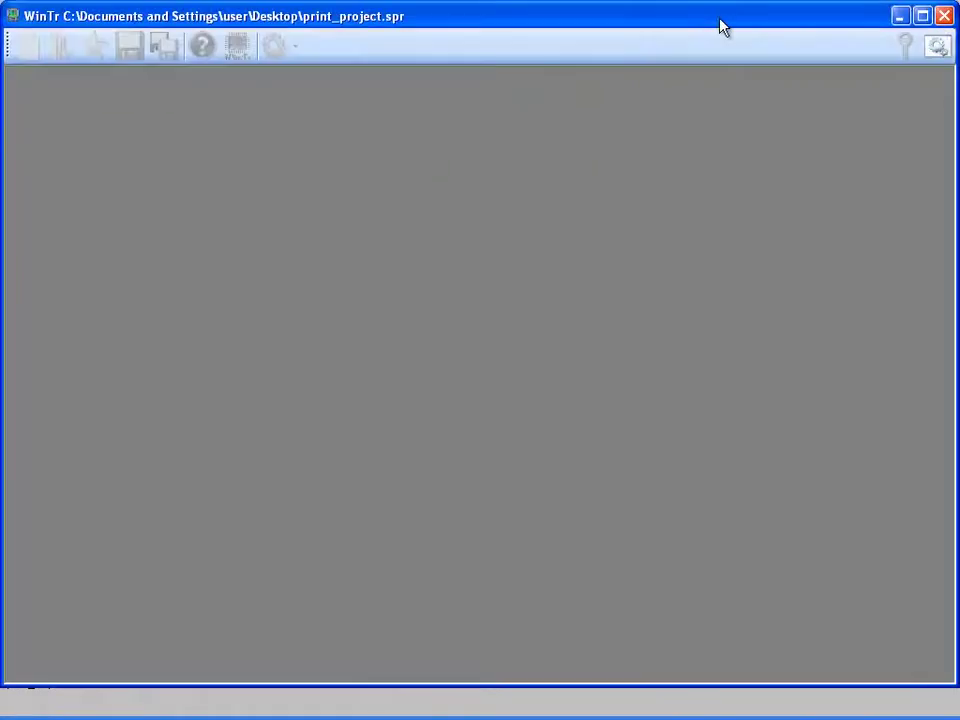